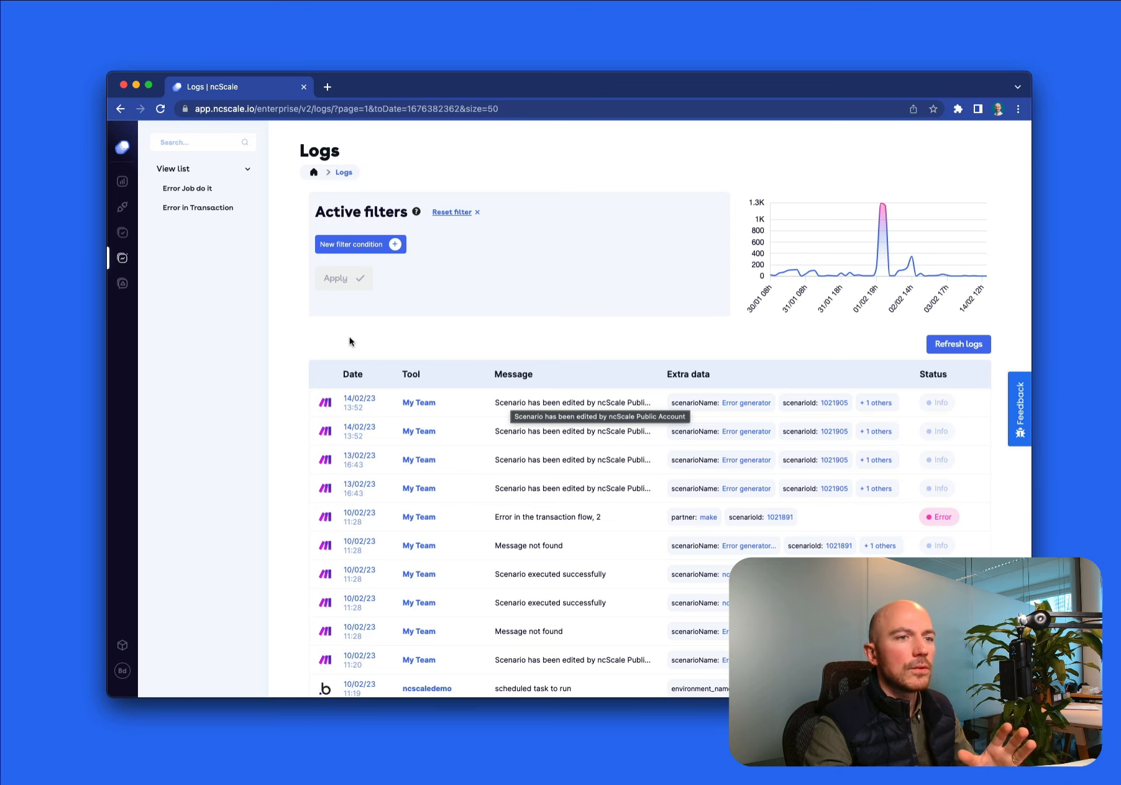
# - Browse the log list, examining each entry's tool, message, extra data and status
pyautogui.scroll(-3, 470, 468)
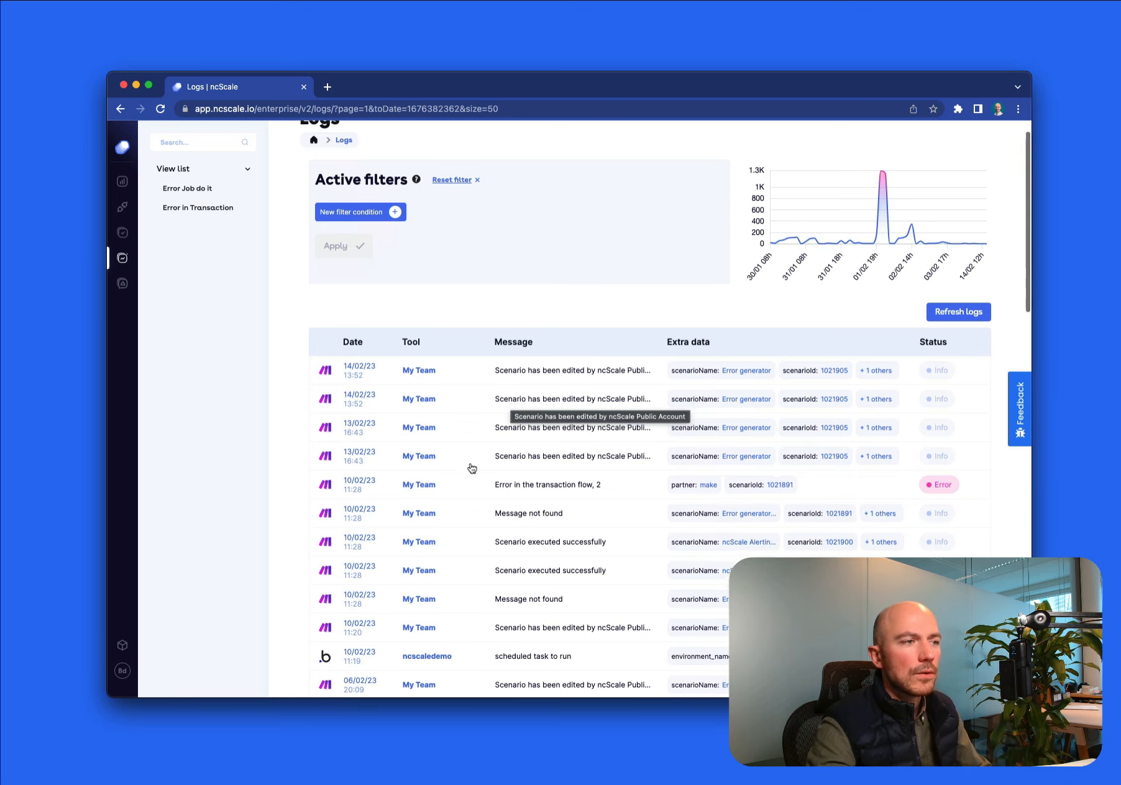
pyautogui.scroll(-5, 471, 467)
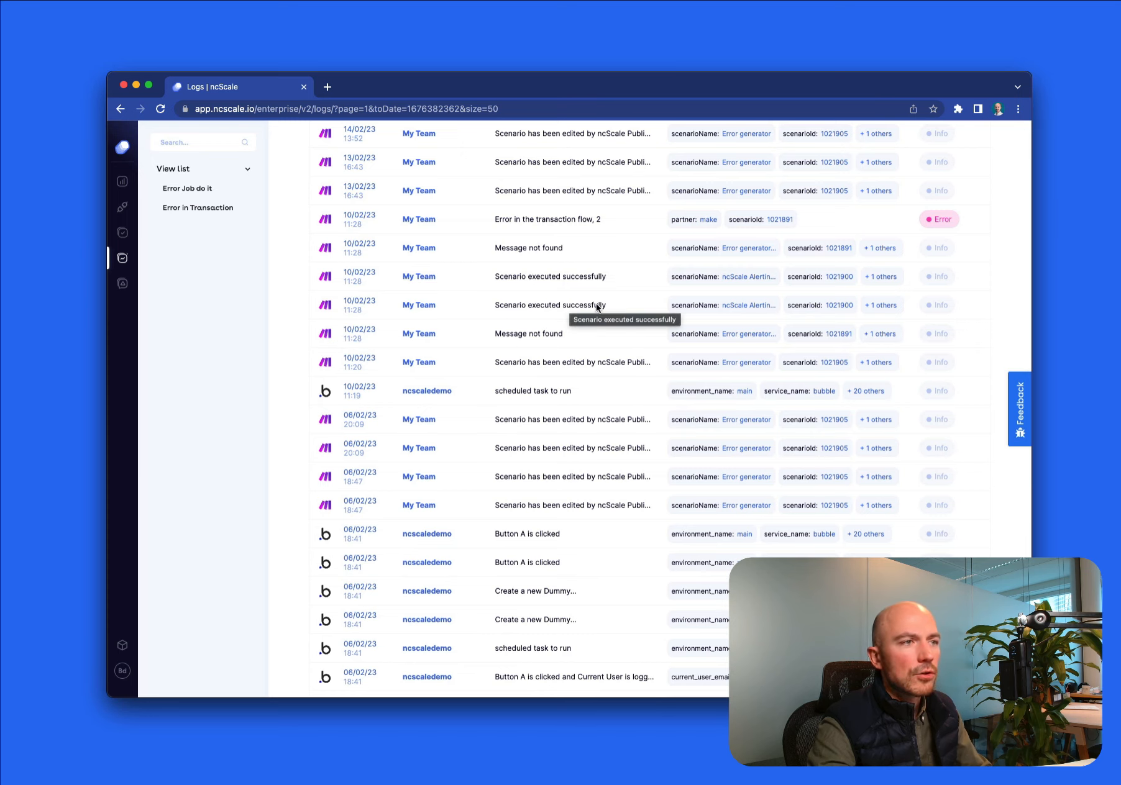
pyautogui.scroll(3, 521, 338)
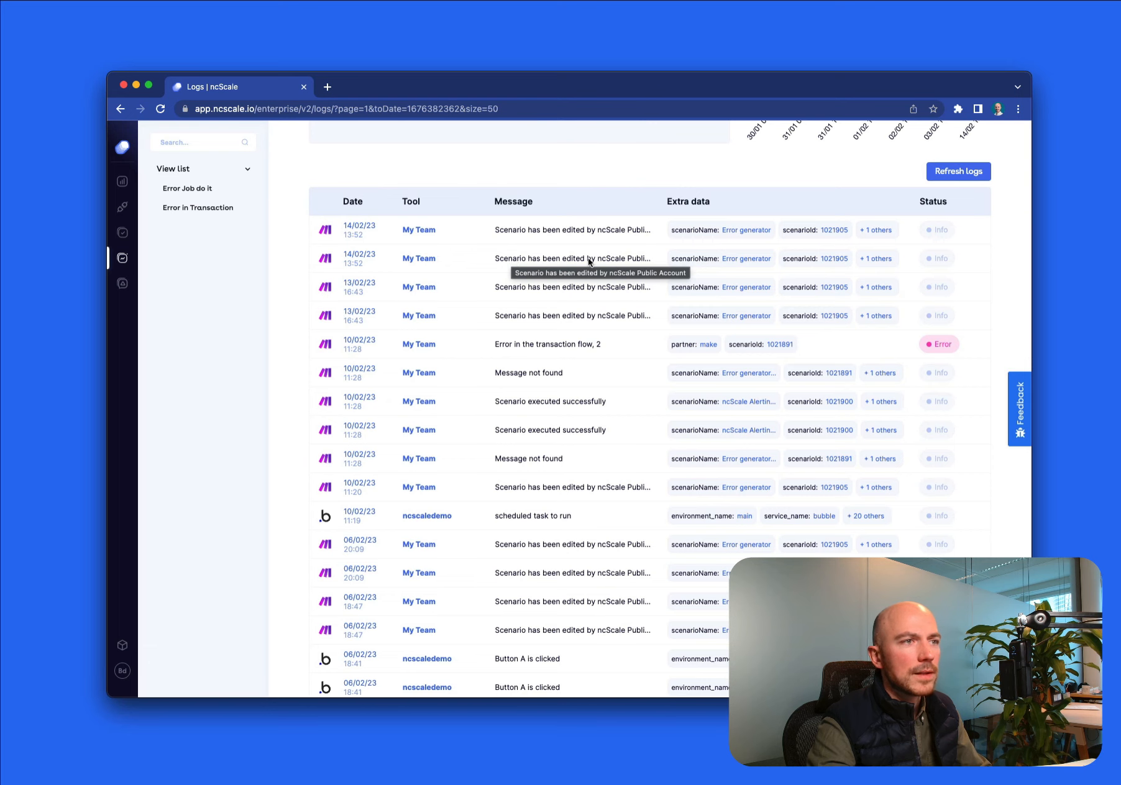
pyautogui.scroll(-8, 507, 449)
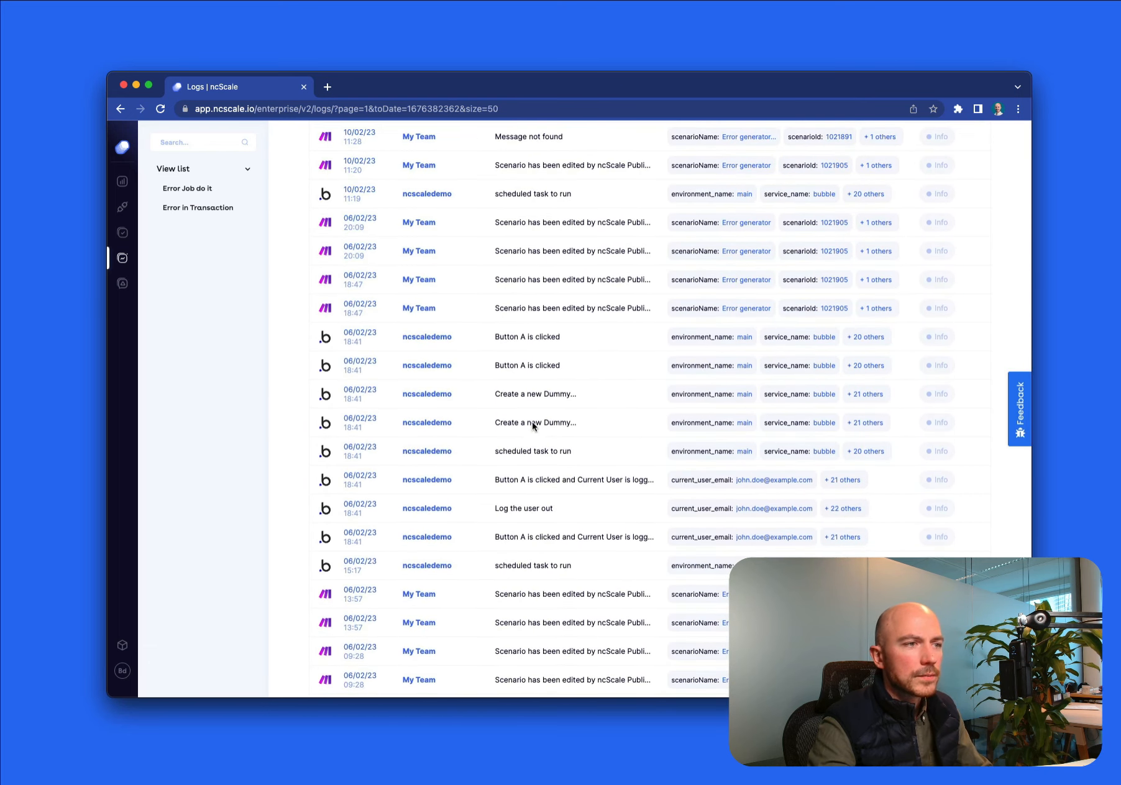
pyautogui.click(533, 422)
pyautogui.click(515, 421)
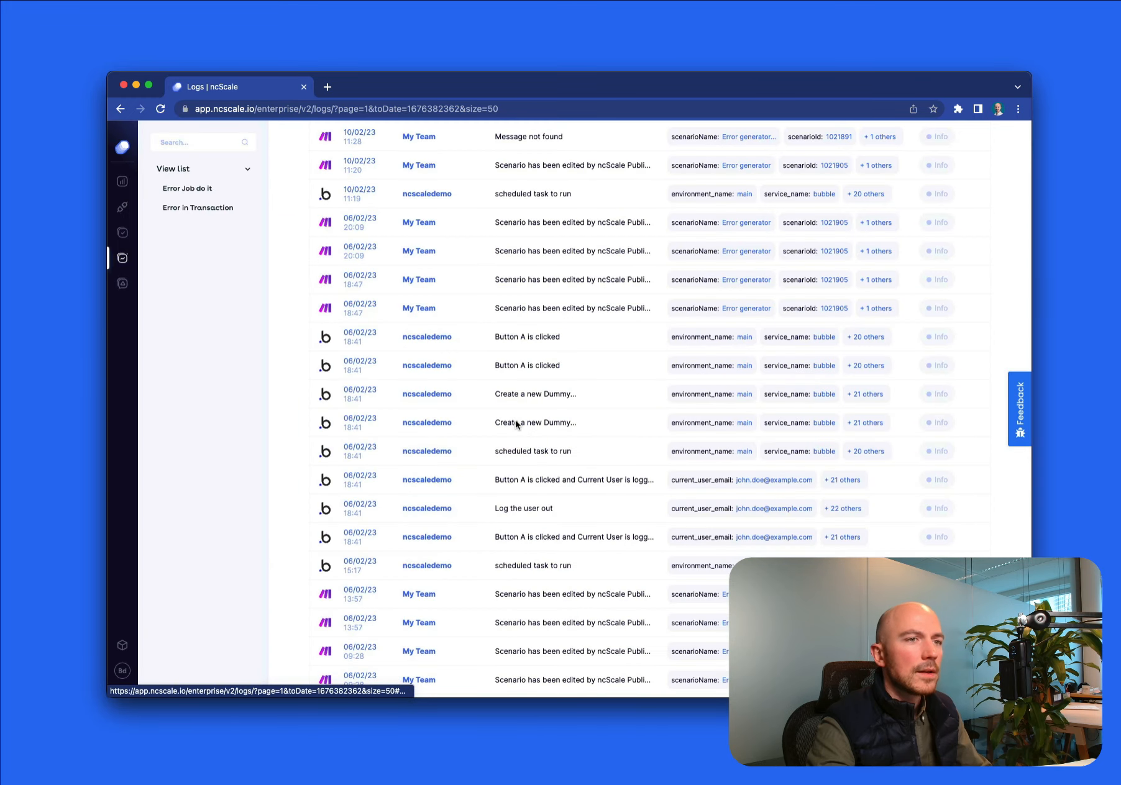
pyautogui.scroll(6, 515, 420)
pyautogui.scroll(-3, 515, 420)
pyautogui.scroll(4, 515, 420)
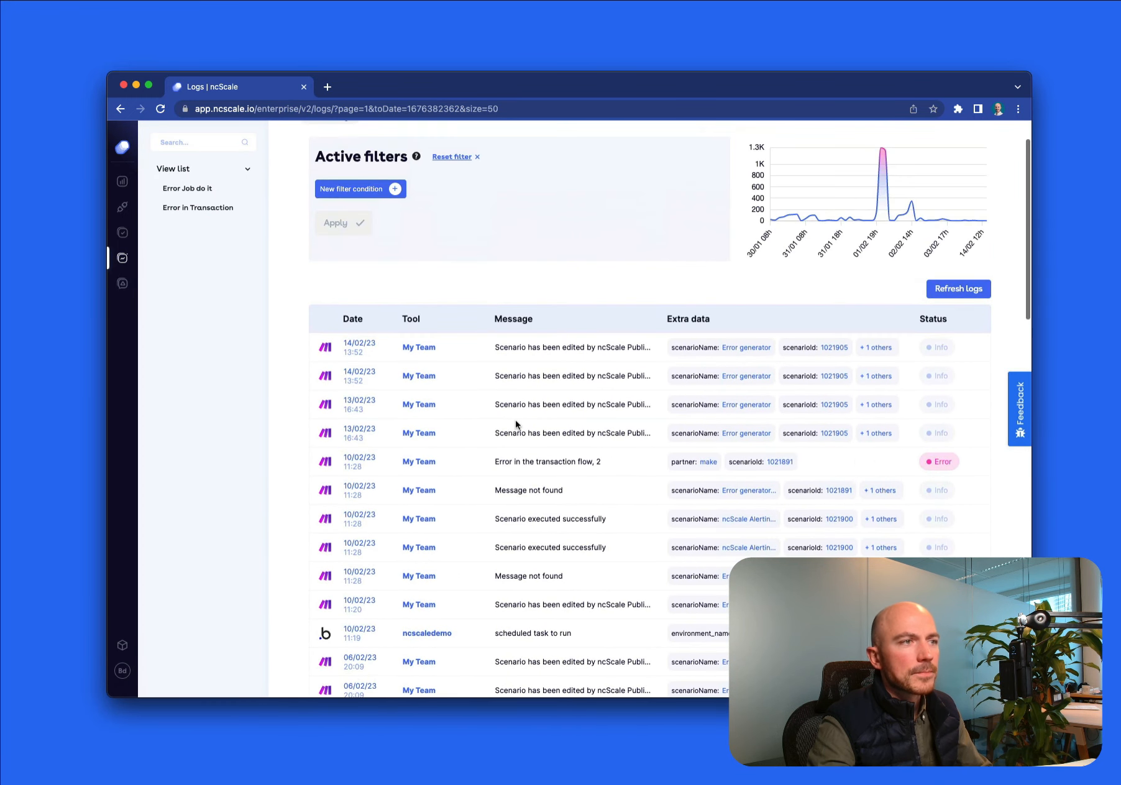
pyautogui.scroll(-1, 536, 418)
# - Open the newest My Team log and read its scenarioName, scenarioId and idLogMake extra data, then close the details
pyautogui.click(553, 321)
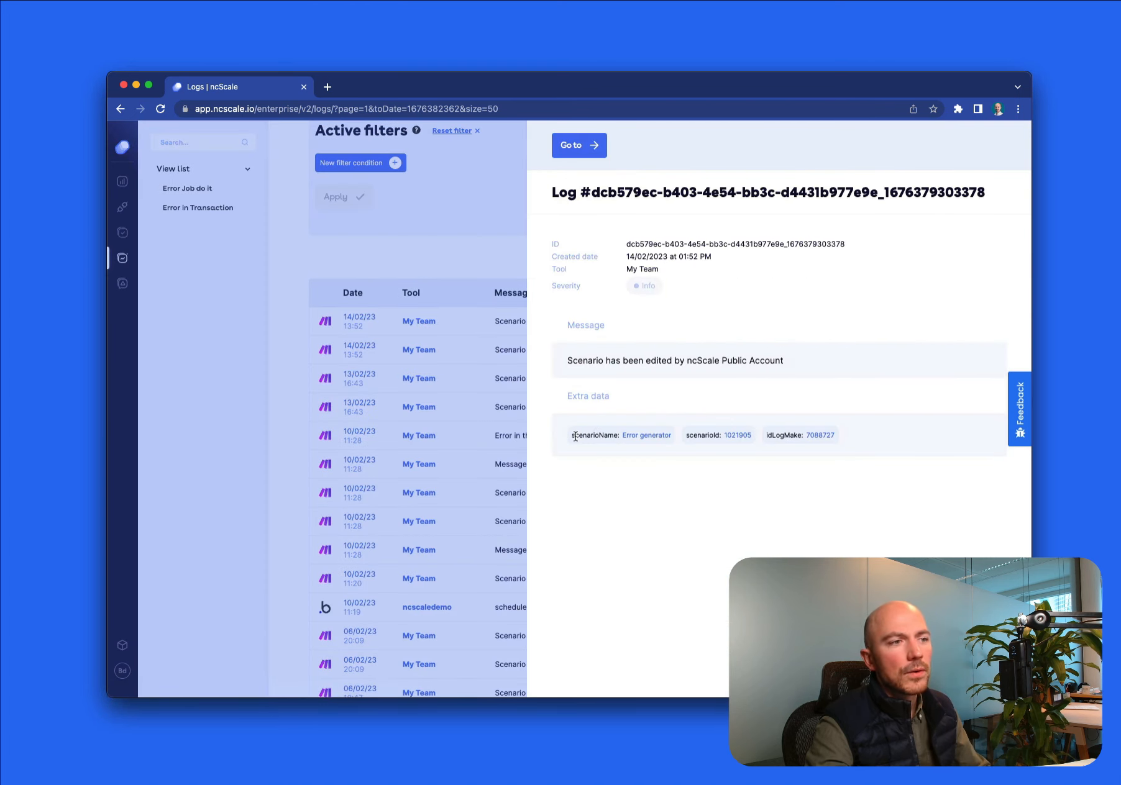
pyautogui.moveTo(575, 436); pyautogui.dragTo(671, 435)
pyautogui.click(598, 436)
pyautogui.doubleClick(702, 434)
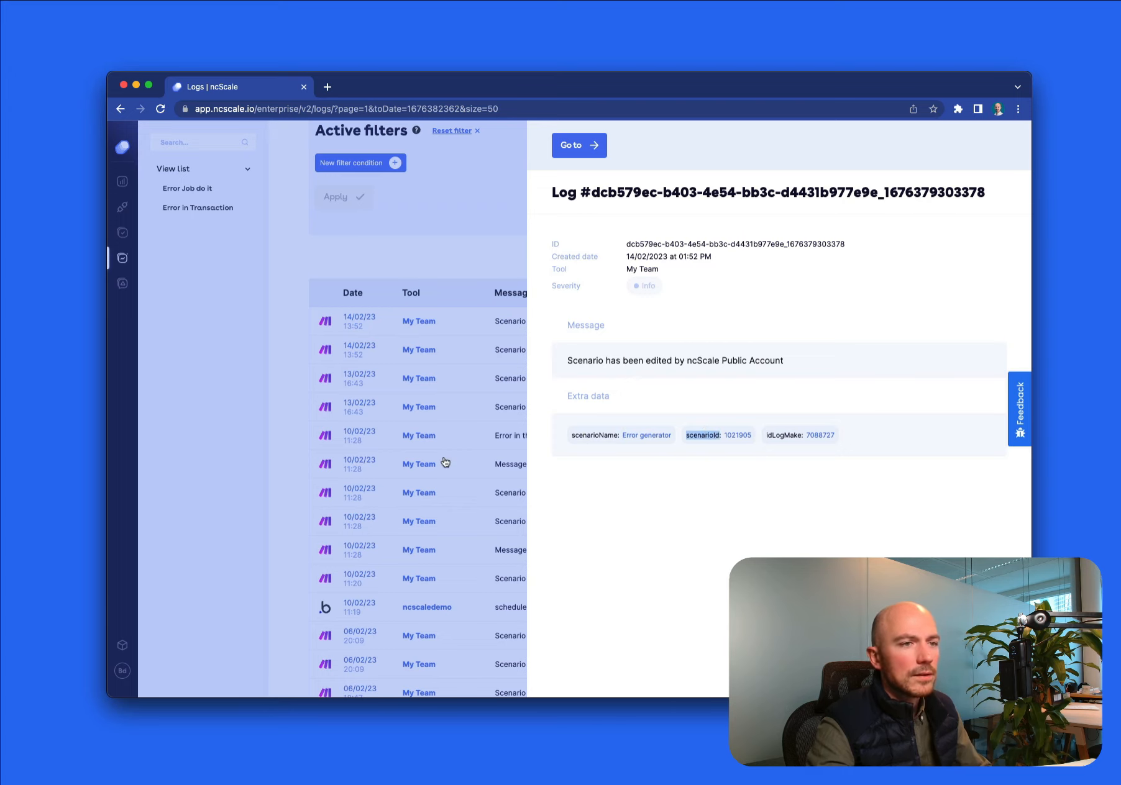
pyautogui.doubleClick(784, 435)
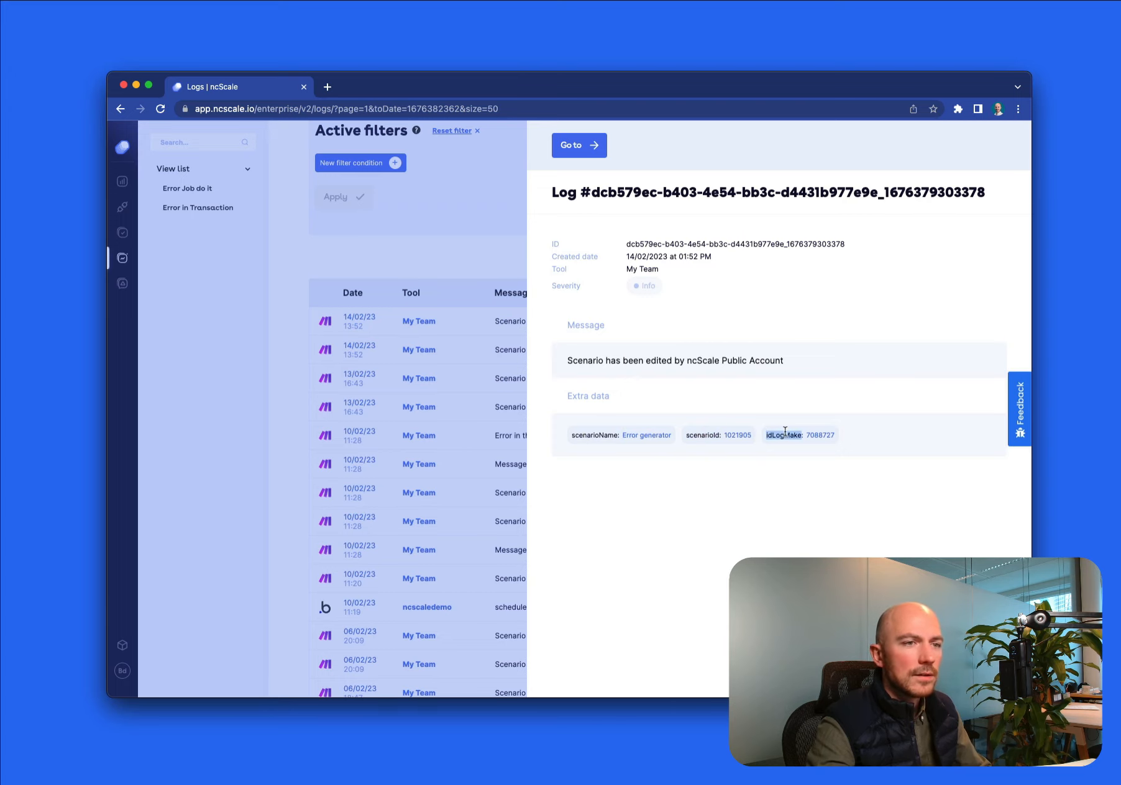
pyautogui.click(446, 477)
# - Open the first "Create a new Dummy..." log and examine its extra_message, workflow_item and ip data, closing the details when done
pyautogui.scroll(-5, 446, 477)
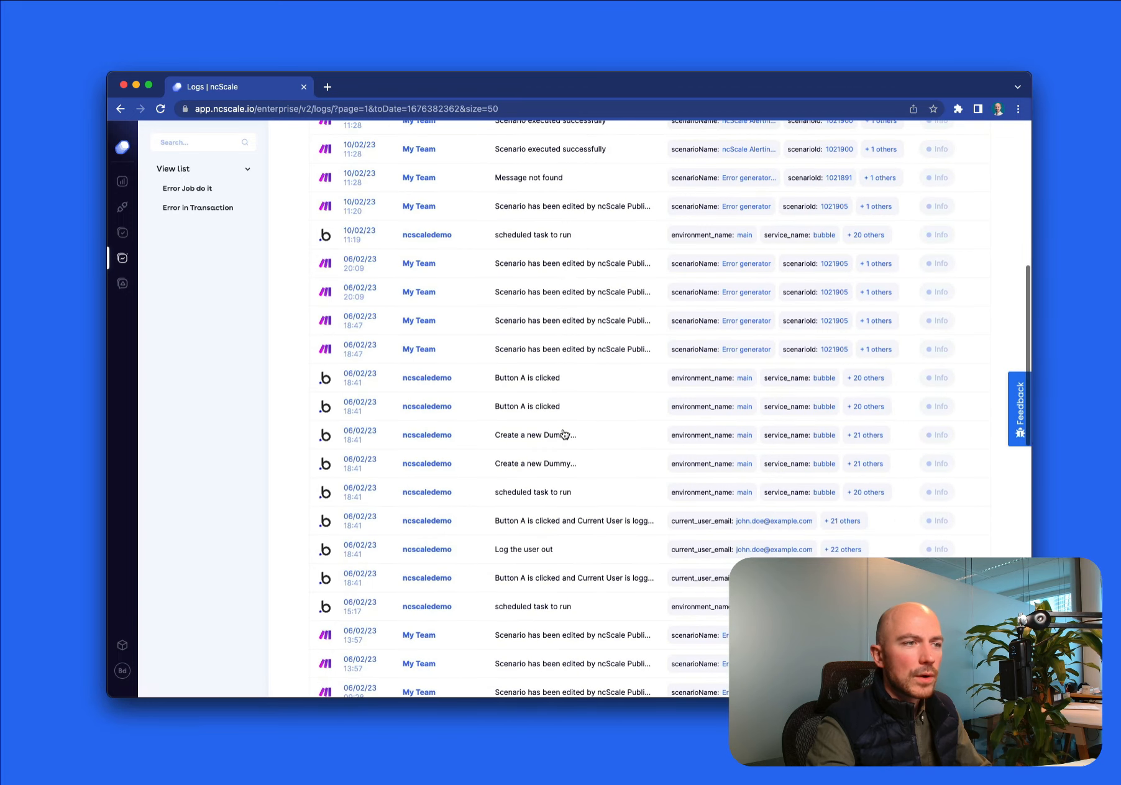
pyautogui.click(564, 435)
pyautogui.moveTo(712, 622); pyautogui.dragTo(755, 623)
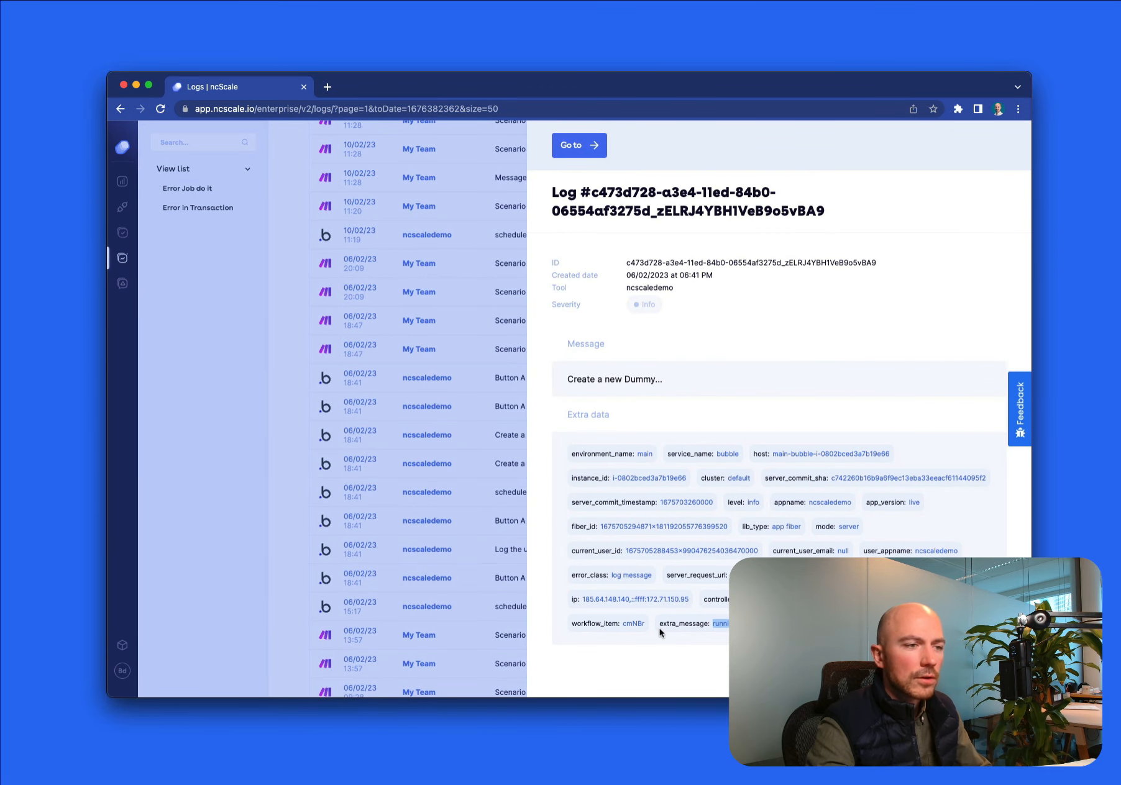
pyautogui.moveTo(581, 623); pyautogui.dragTo(620, 623)
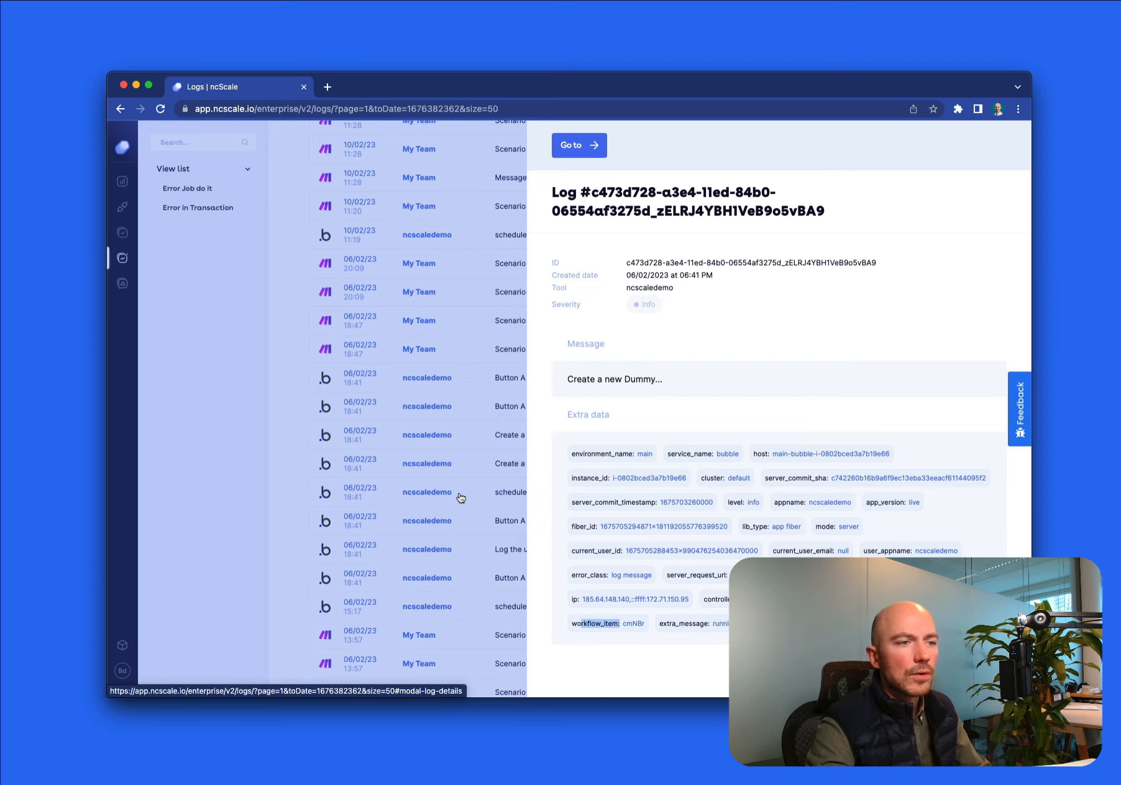
pyautogui.moveTo(581, 598); pyautogui.dragTo(631, 599)
pyautogui.click(432, 547)
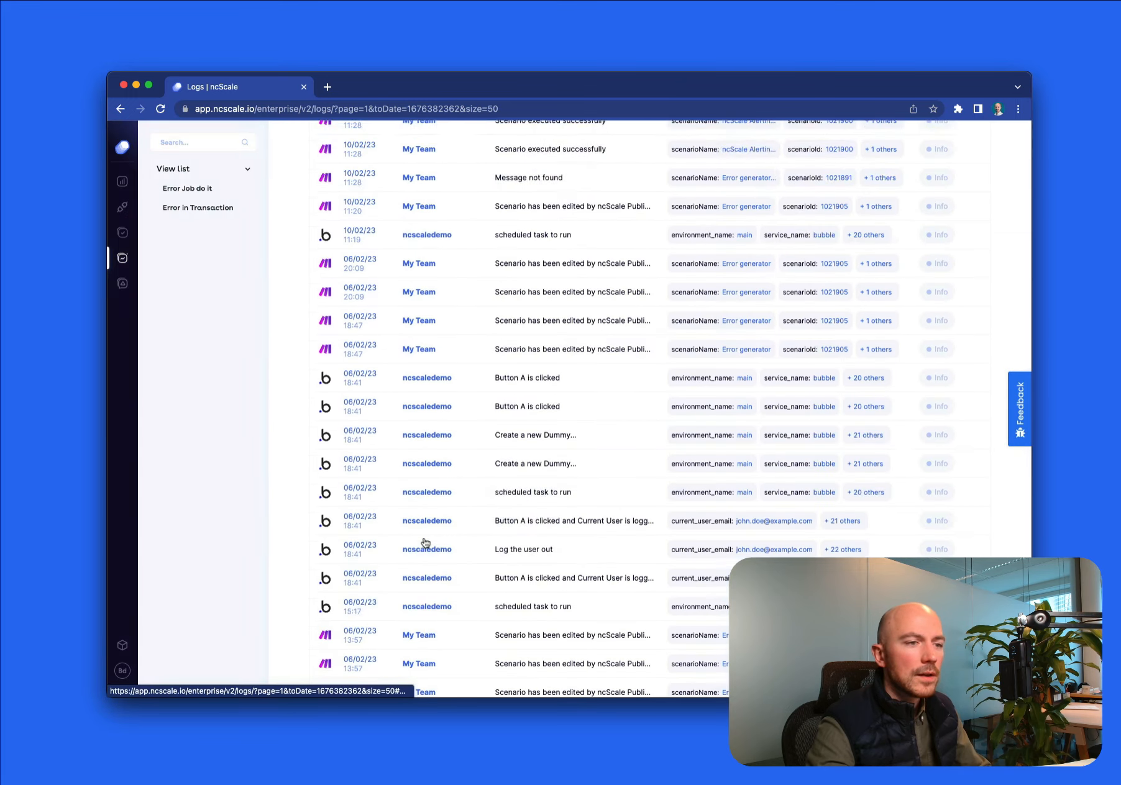
# - Check the current_user_email in a "Button A is clicked and Current User is logged in" log, then inspect the log chart's peak
pyautogui.scroll(-5, 429, 540)
pyautogui.click(715, 441)
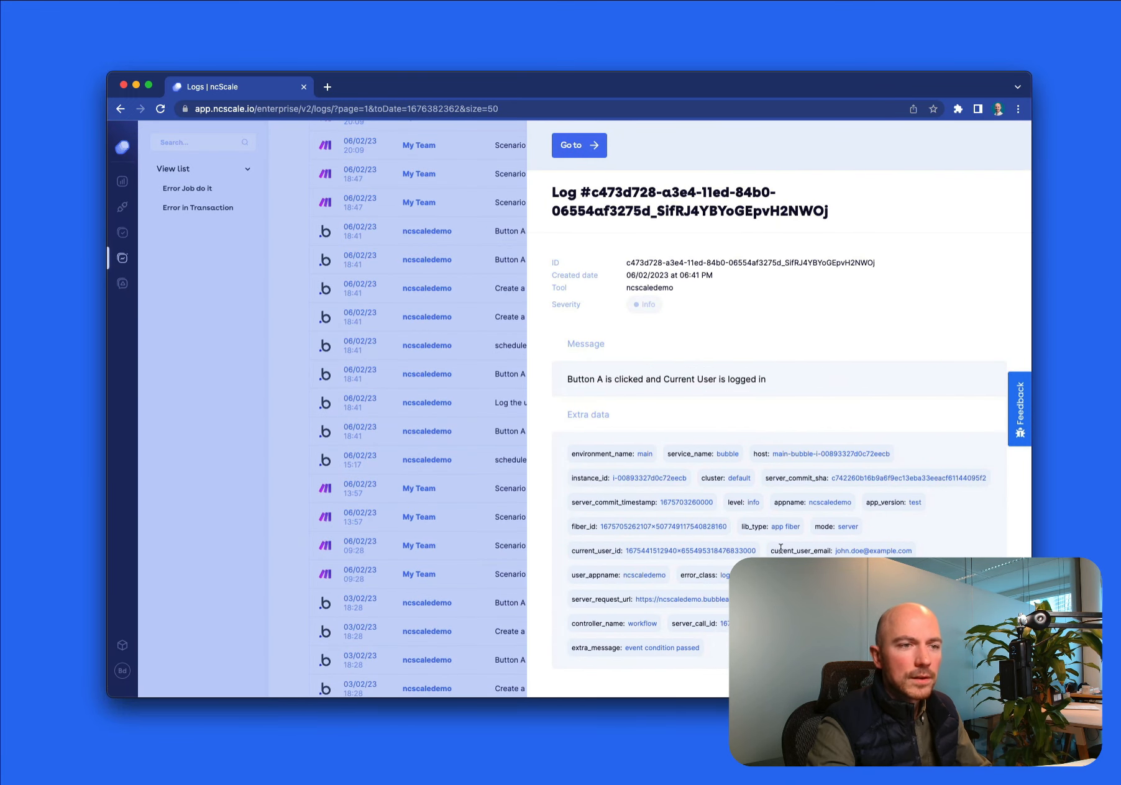
pyautogui.moveTo(778, 550); pyautogui.dragTo(862, 549)
pyautogui.click(883, 549)
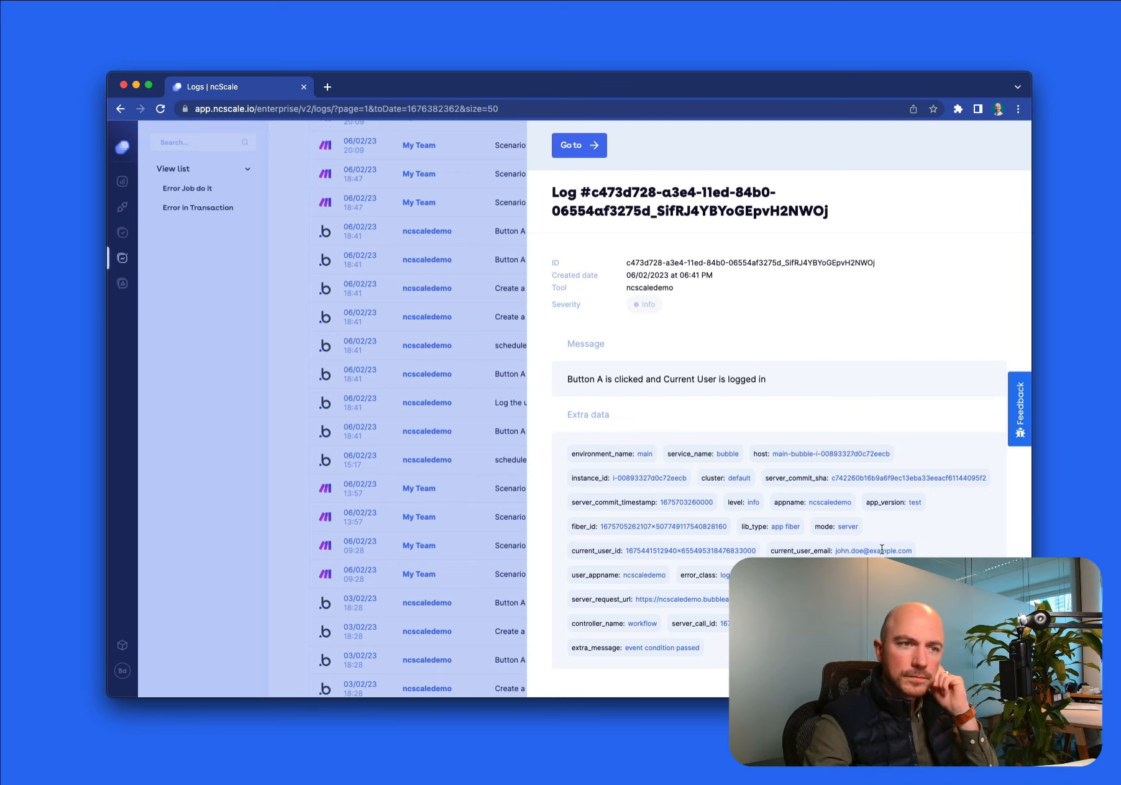
pyautogui.click(516, 442)
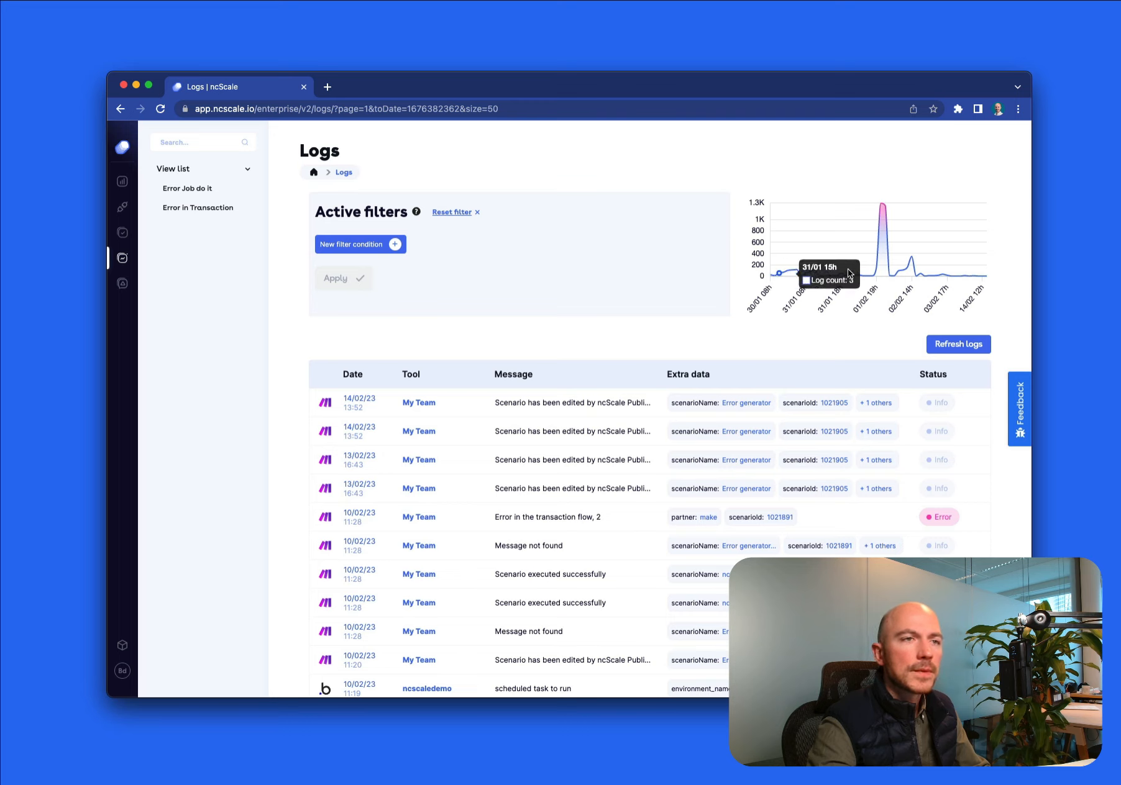
pyautogui.moveTo(884, 210)
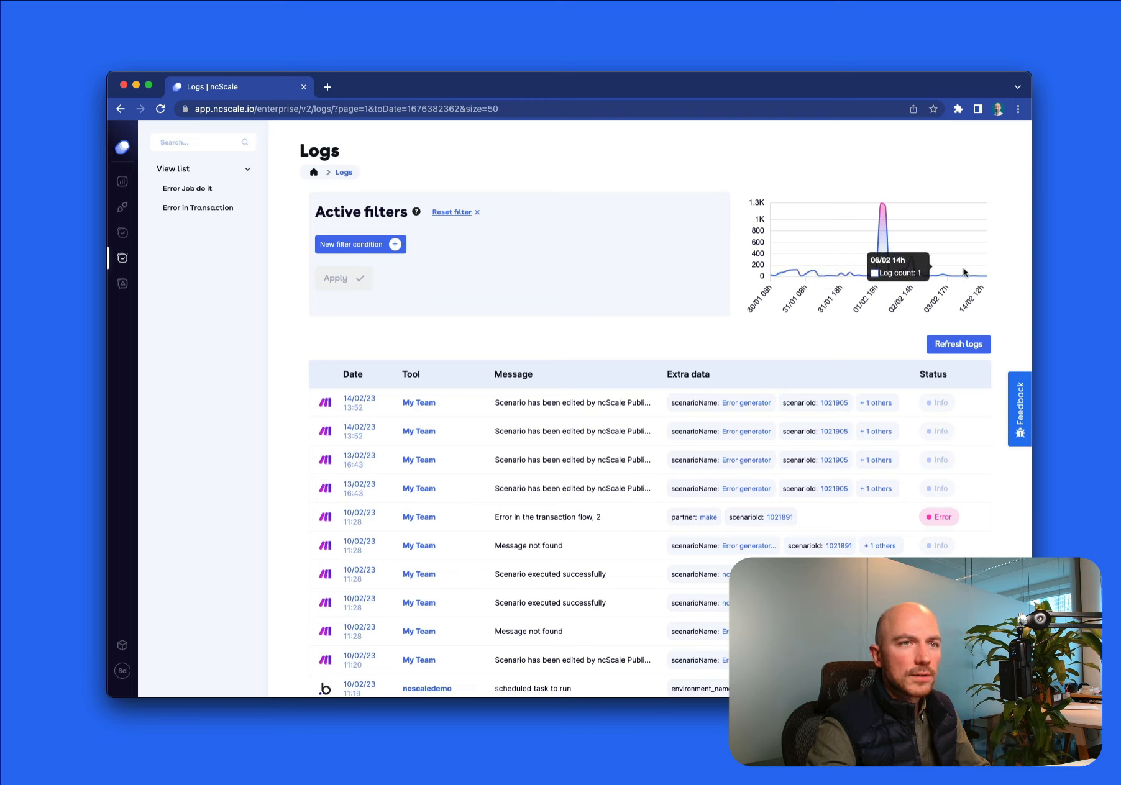
# - Filter the logs by the condition severity equals Error and apply it
pyautogui.click(392, 246)
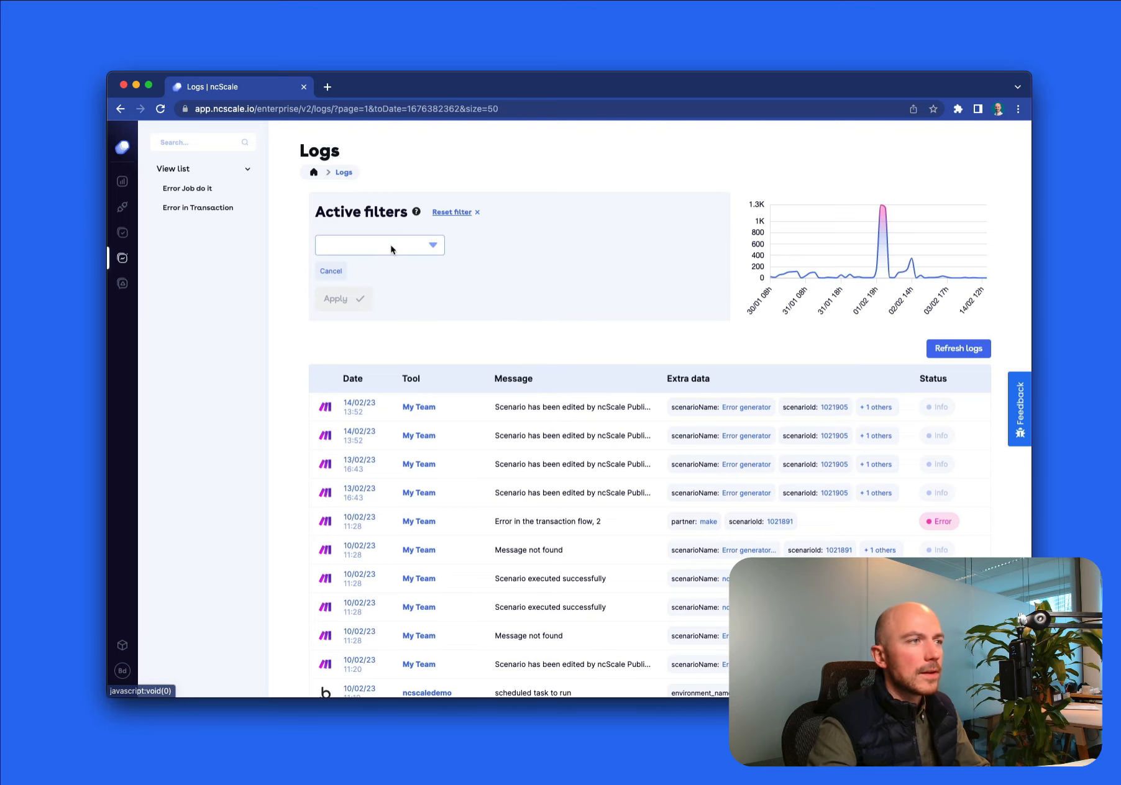
pyautogui.click(391, 248)
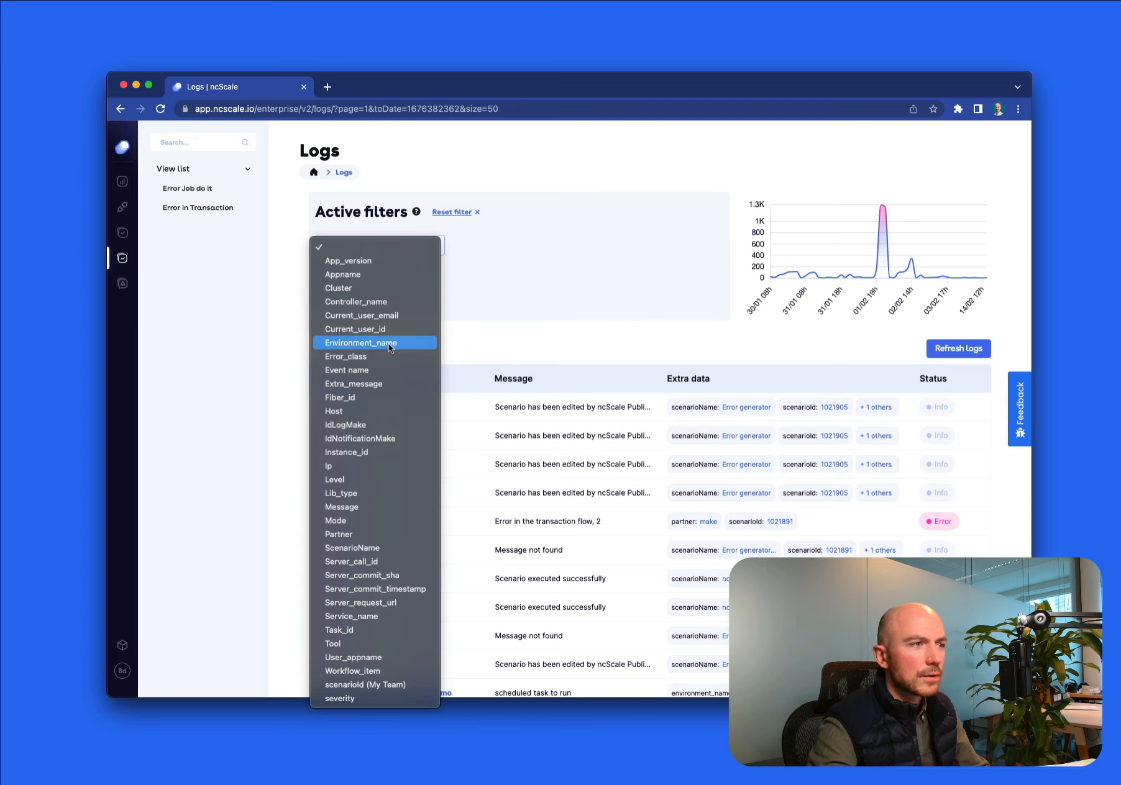
pyautogui.click(395, 315)
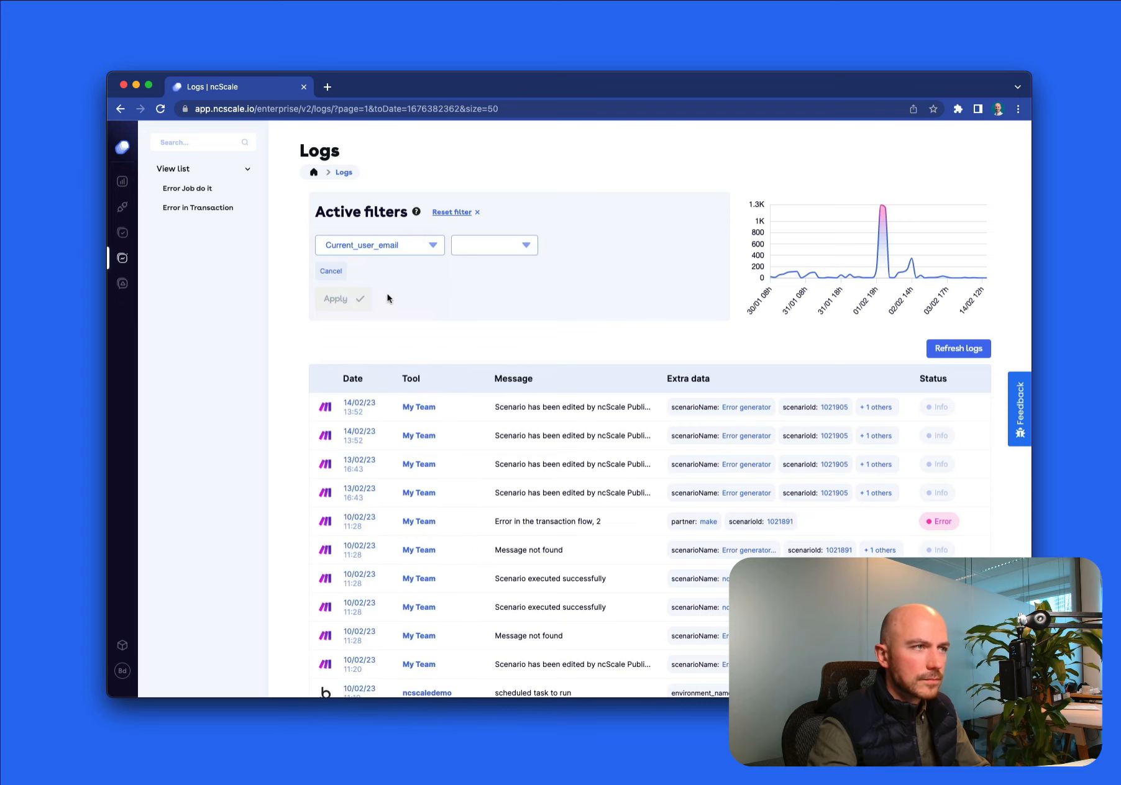
pyautogui.click(401, 248)
pyautogui.click(360, 627)
pyautogui.click(544, 271)
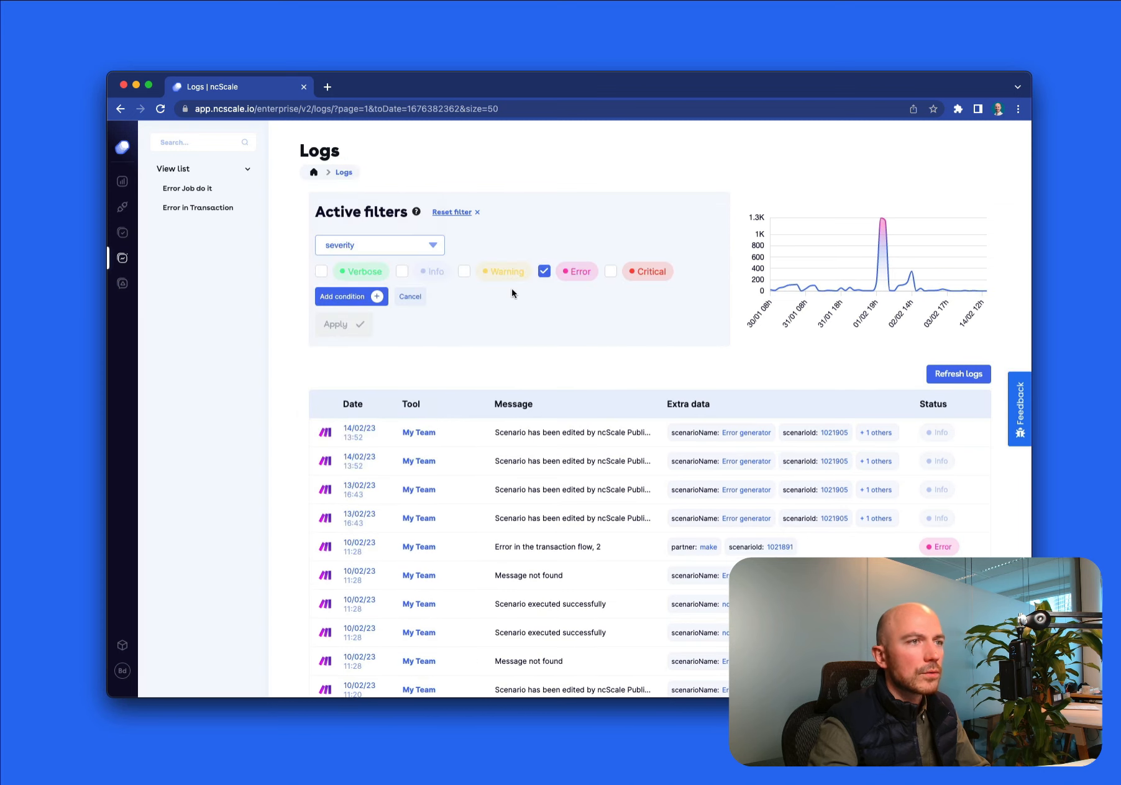
pyautogui.click(360, 297)
pyautogui.click(359, 297)
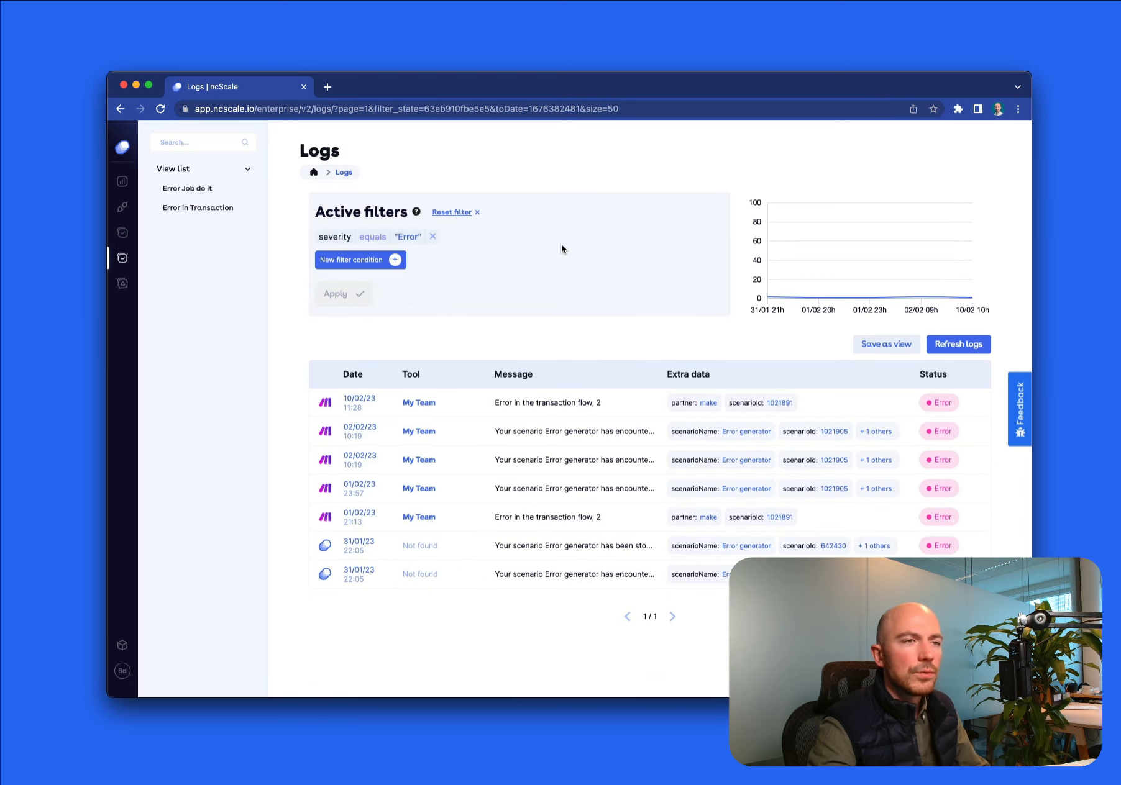
# - Save the current log filter as a view named "Error"
pyautogui.click(888, 344)
pyautogui.click(558, 428)
pyautogui.write('Error')
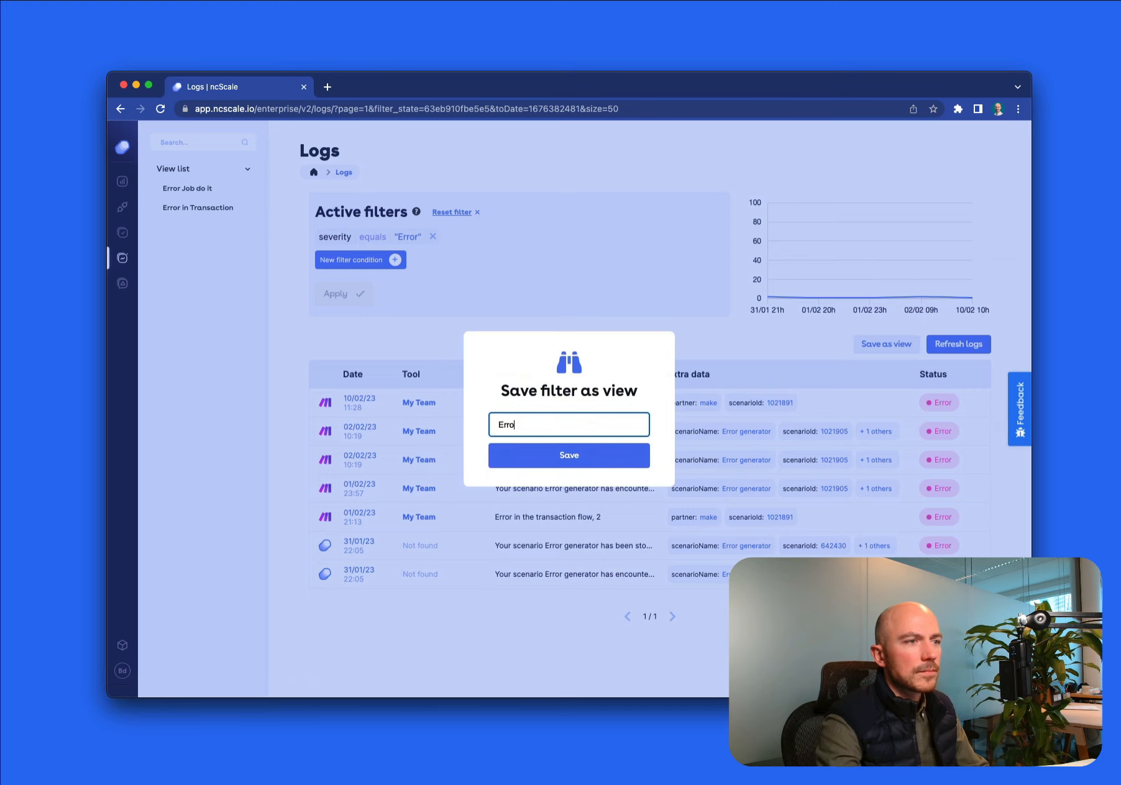
pyautogui.click(542, 455)
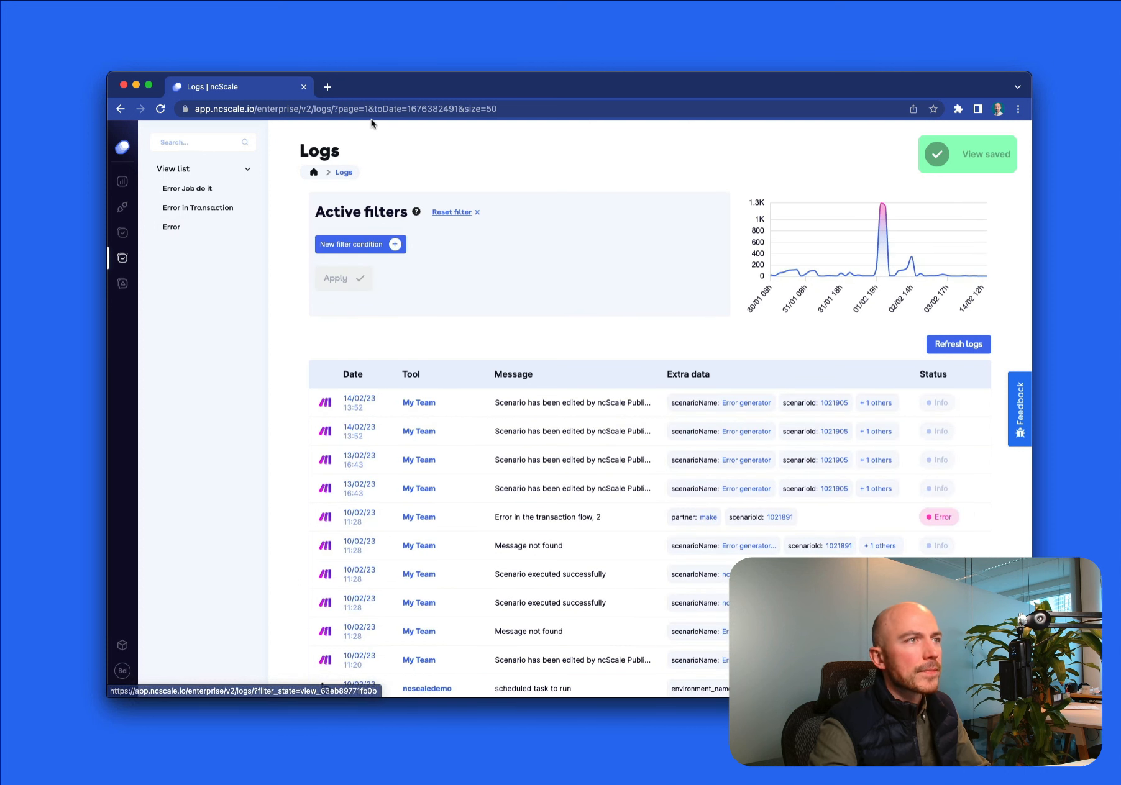
pyautogui.click(357, 110)
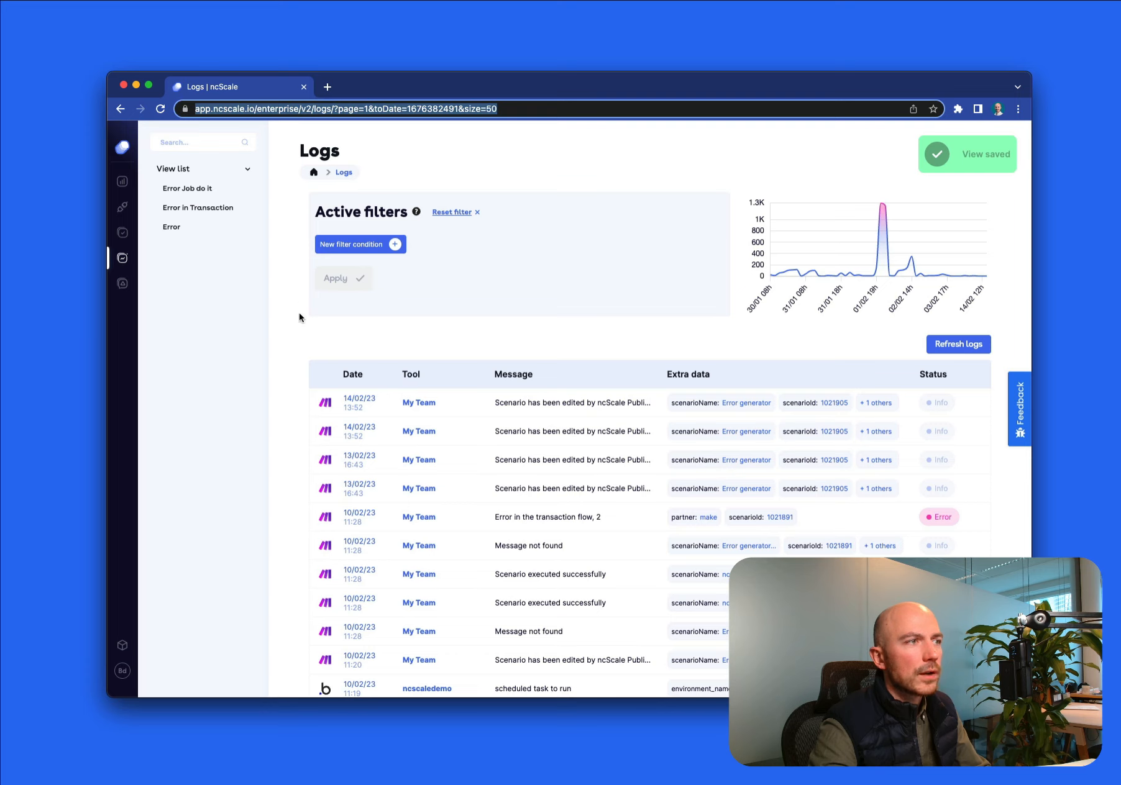
pyautogui.click(295, 346)
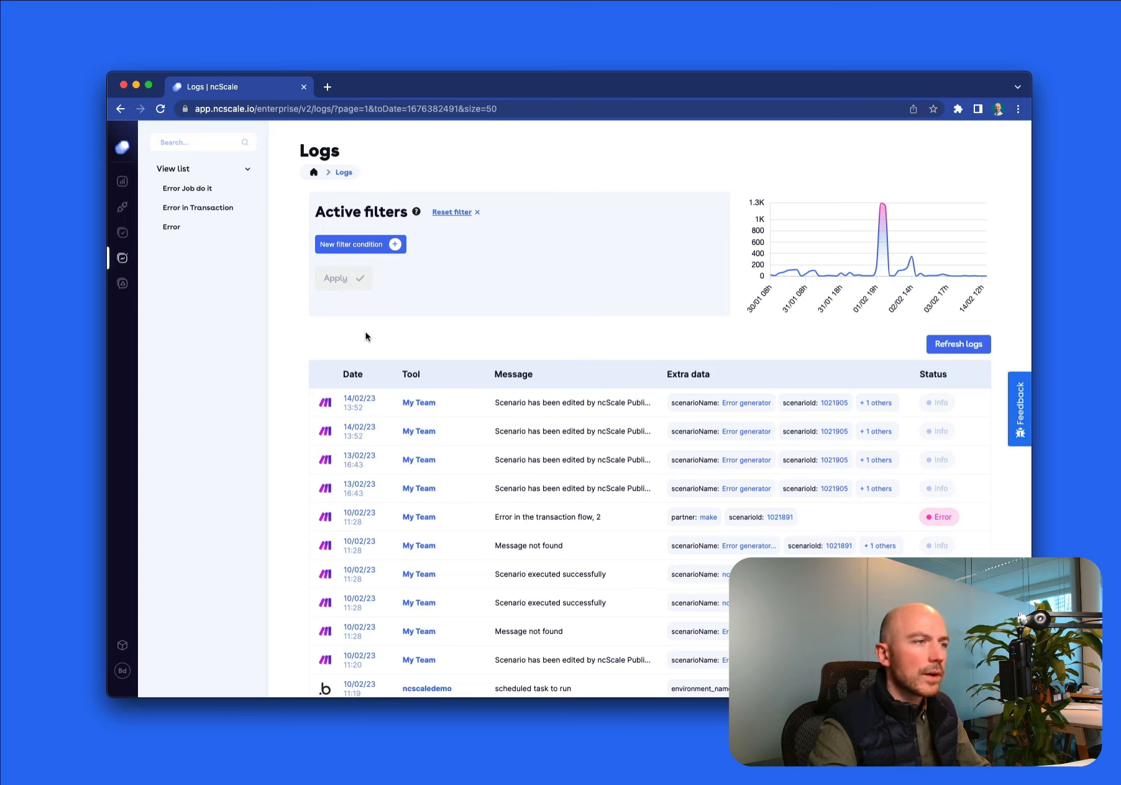
# - Start a new alerting observer named "Timed out" and choose ncscaledemo as its tool
pyautogui.click(122, 284)
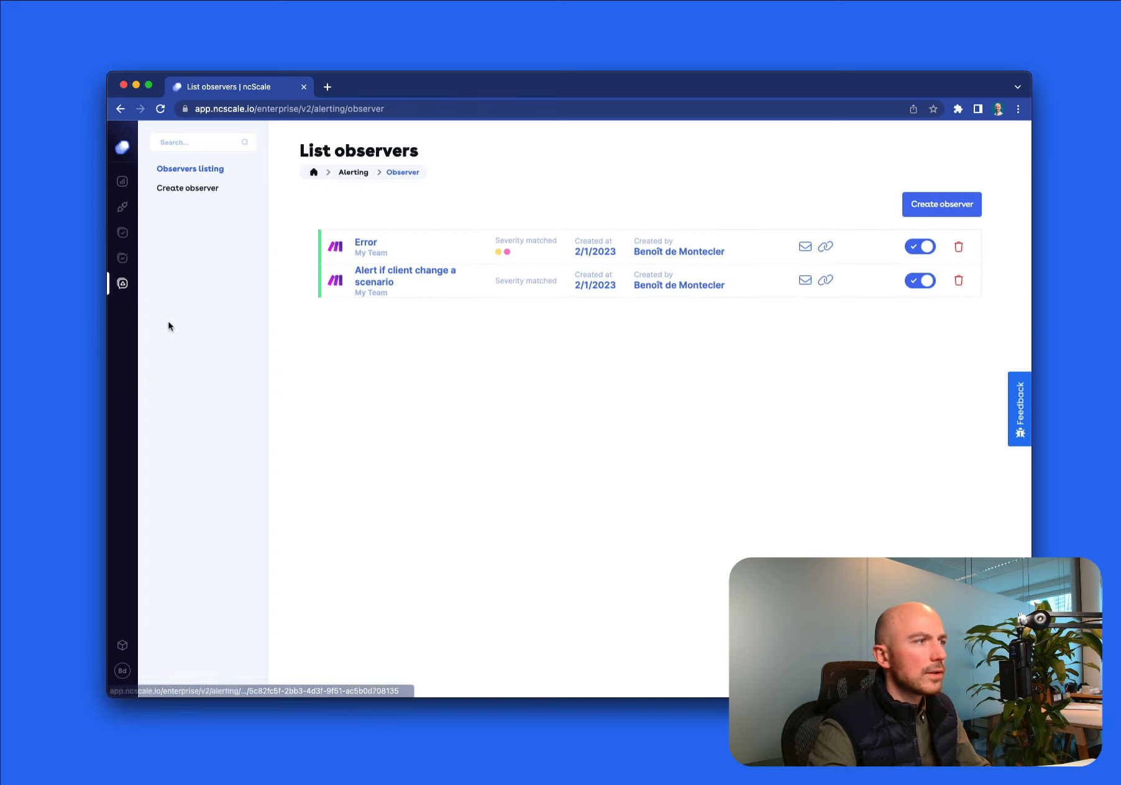
pyautogui.click(939, 214)
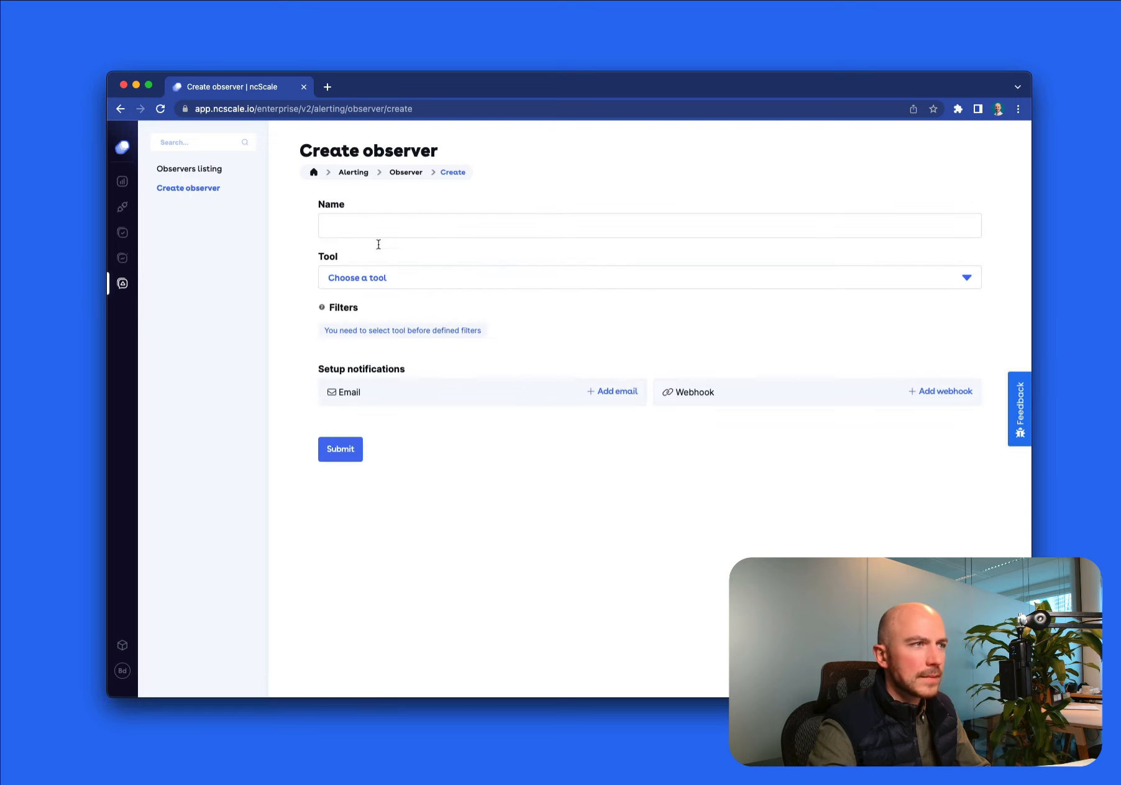
pyautogui.click(378, 226)
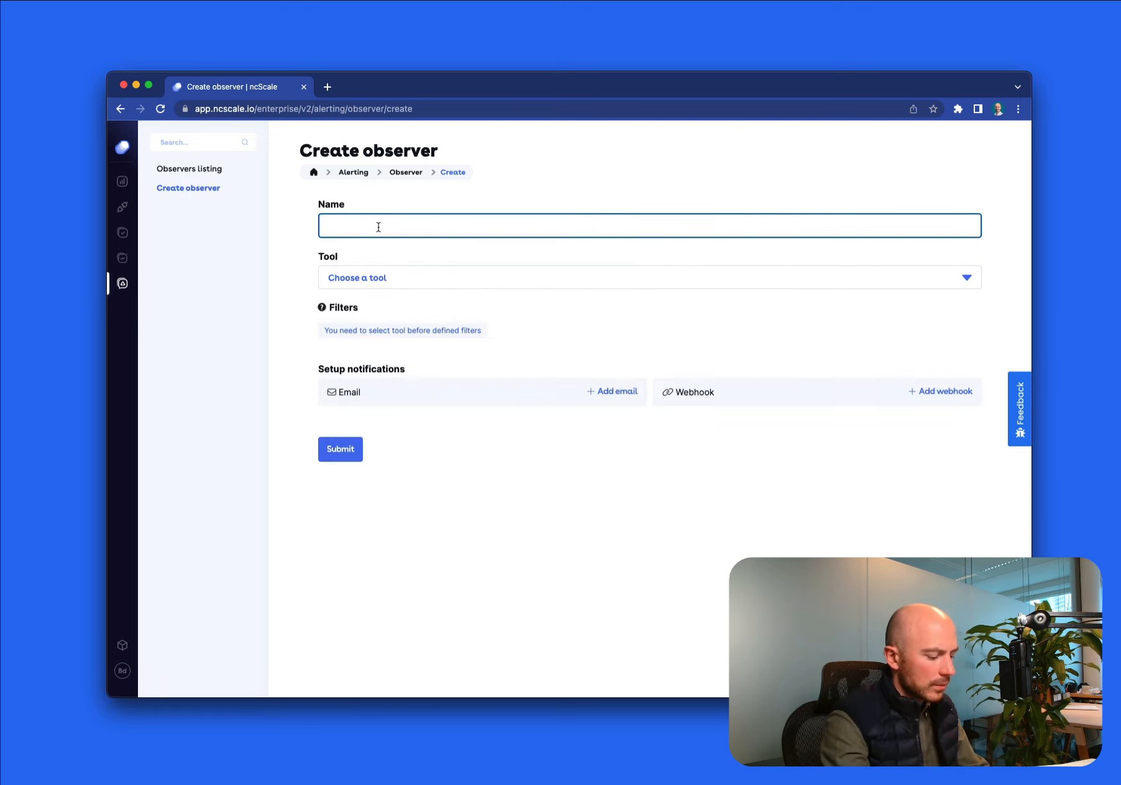
pyautogui.write('Time')
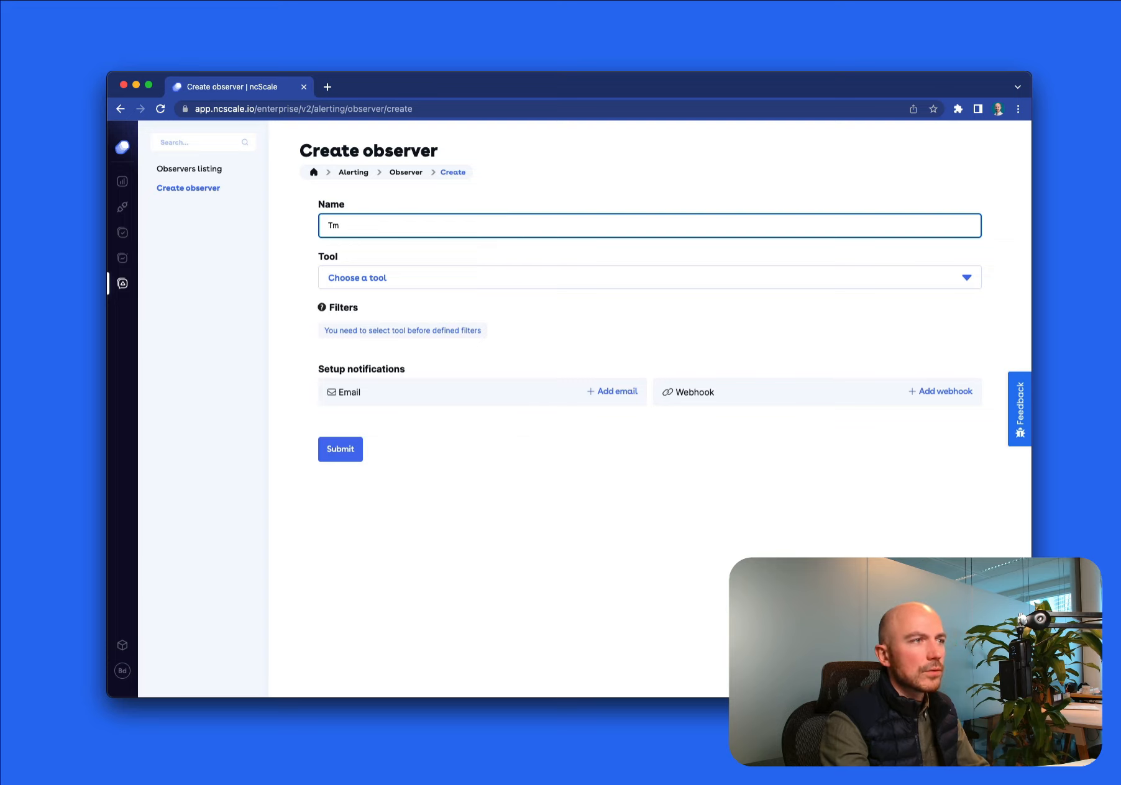
pyautogui.write('d out')
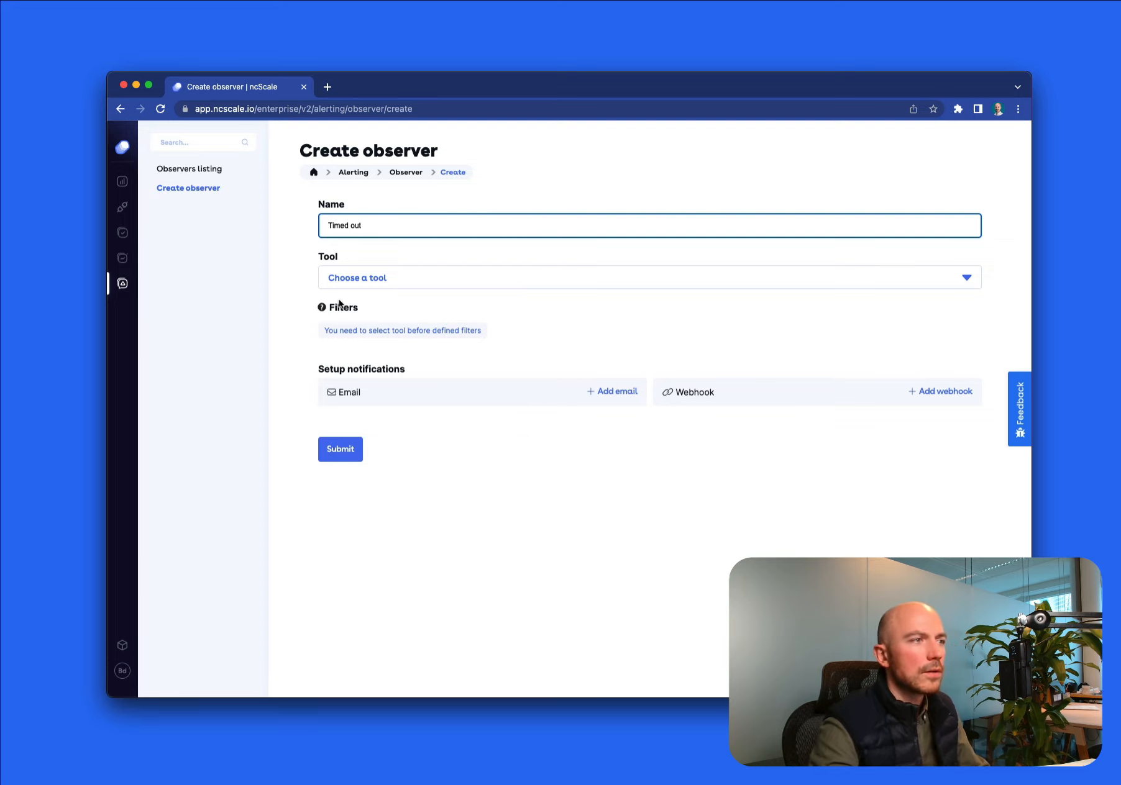
pyautogui.click(380, 280)
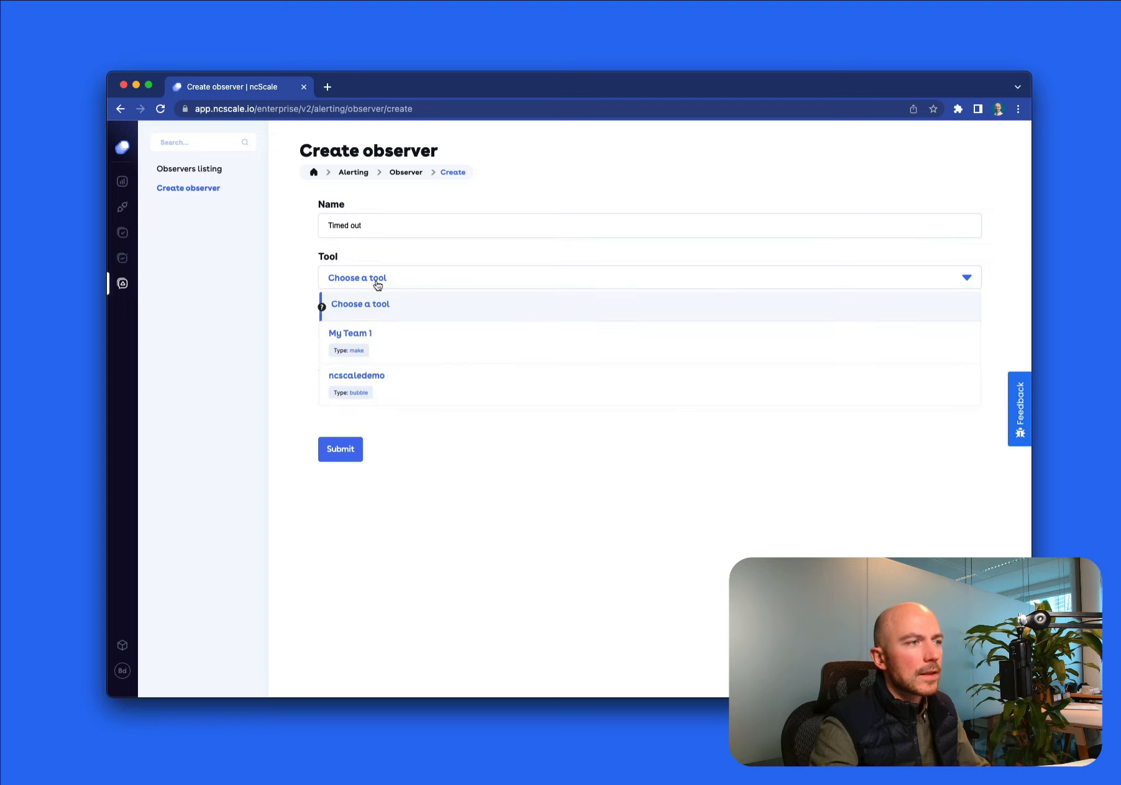
pyautogui.click(407, 392)
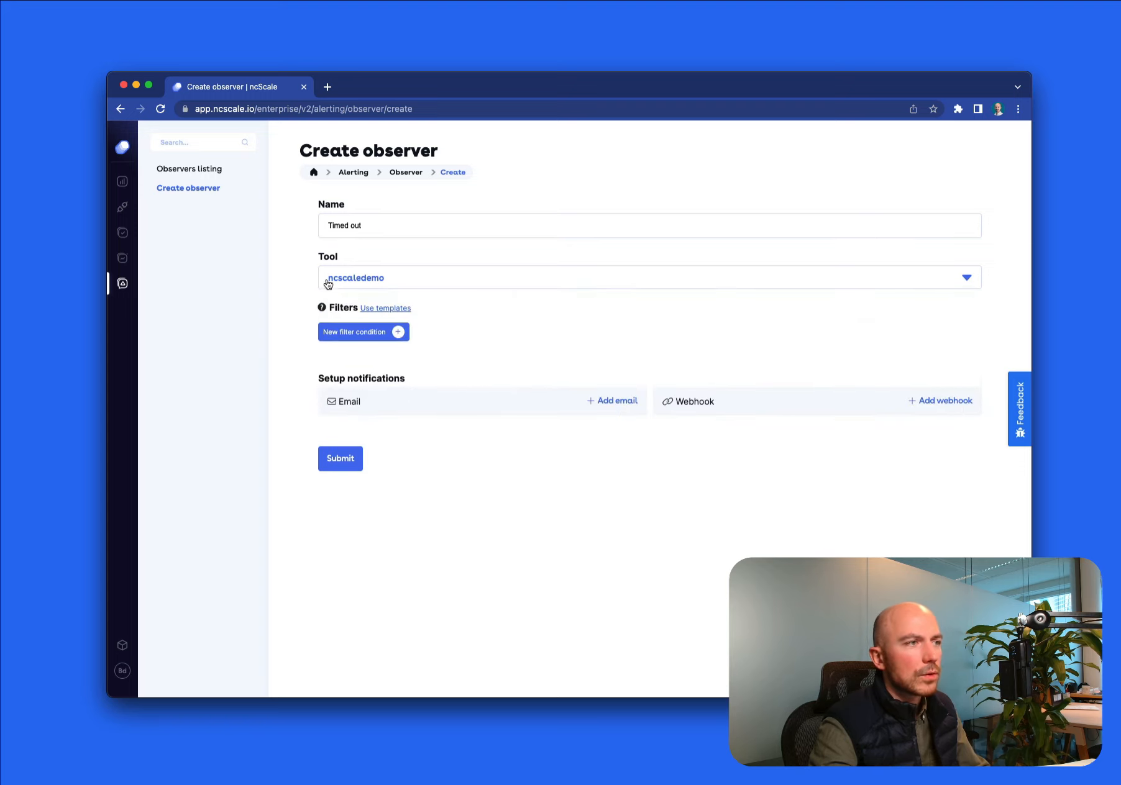
# - Fill the observer's filters from the template "When Message contain : timed out"
pyautogui.click(391, 314)
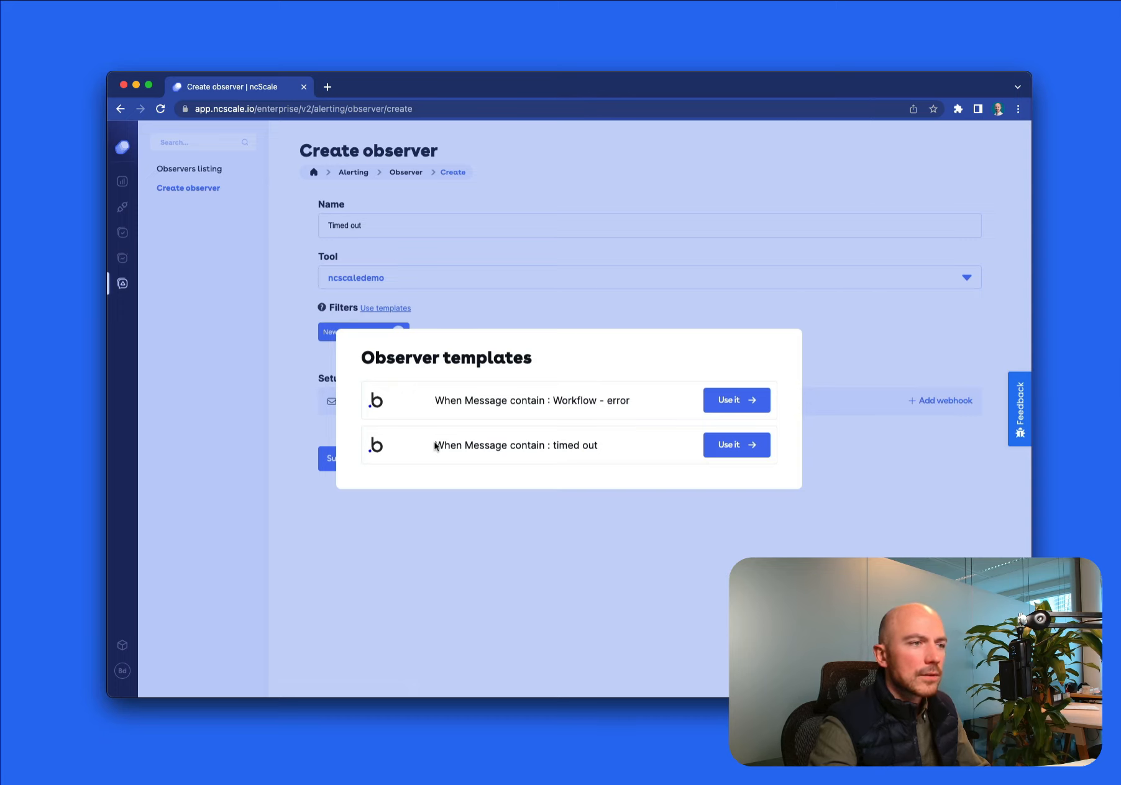
pyautogui.moveTo(435, 445); pyautogui.dragTo(586, 446)
pyautogui.click(601, 447)
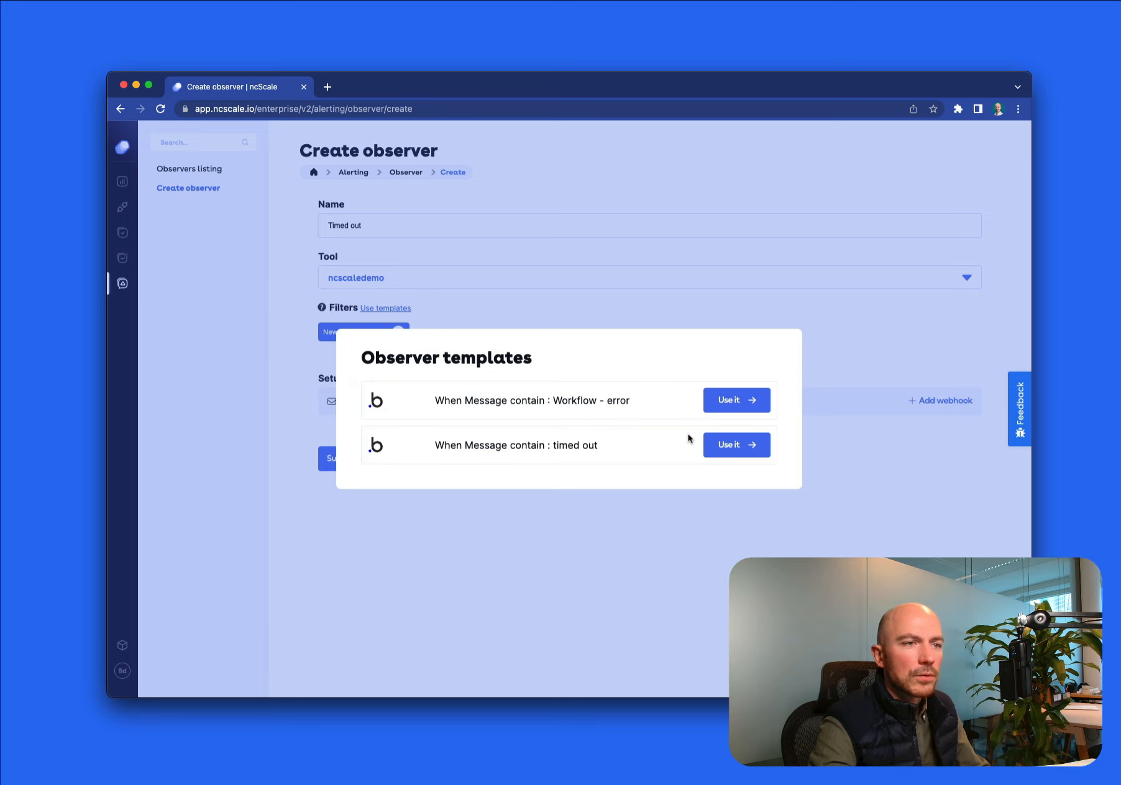
pyautogui.click(744, 446)
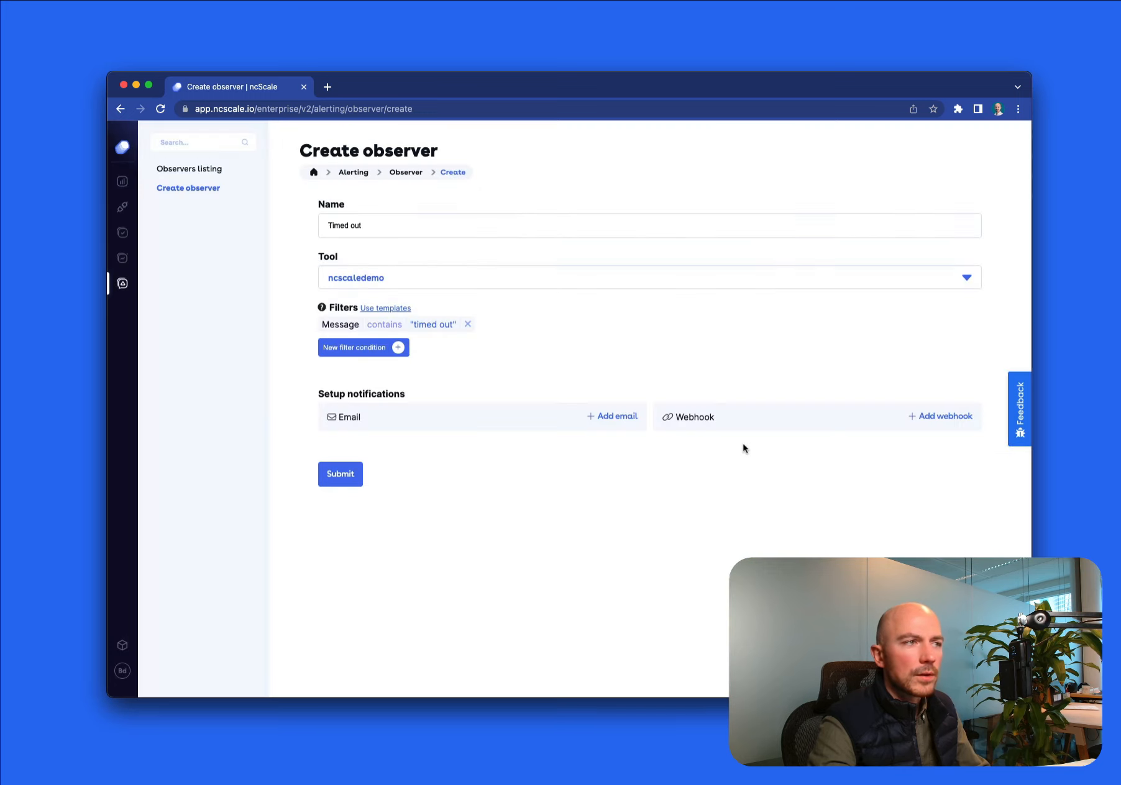
# - Add two email entries and one webhook entry to the observer's notification setup
pyautogui.click(609, 415)
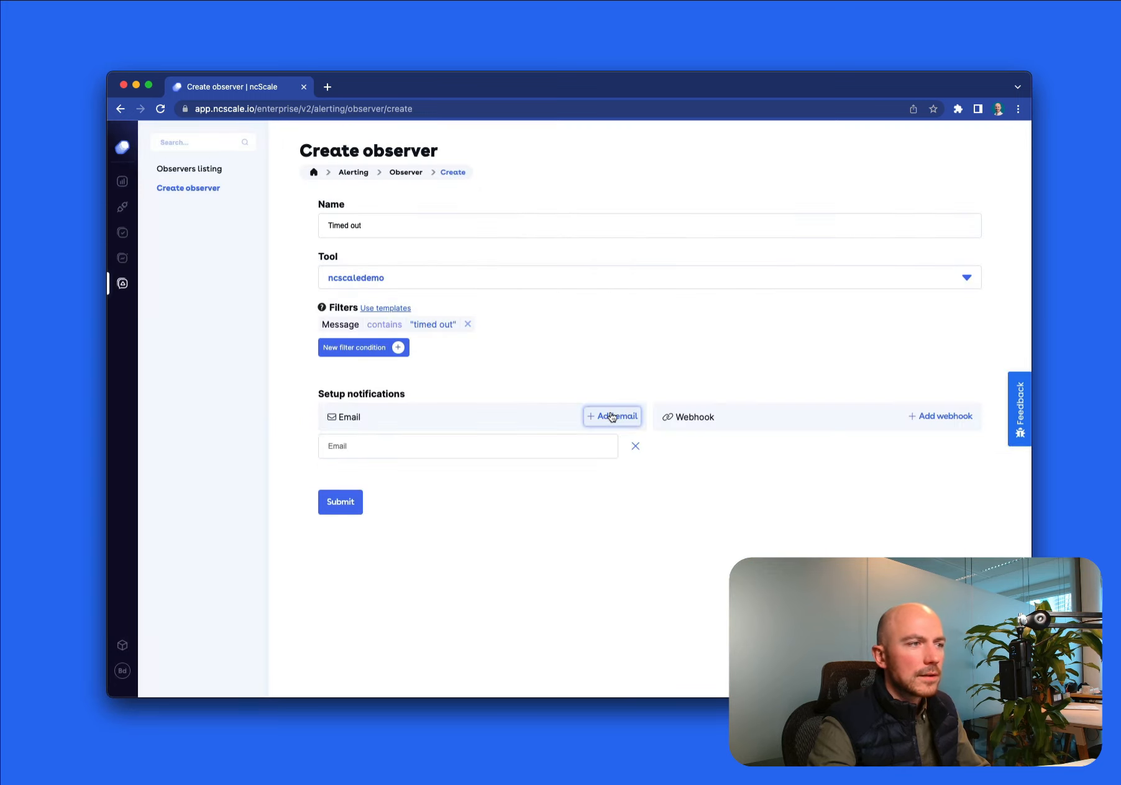
pyautogui.click(393, 445)
pyautogui.click(949, 421)
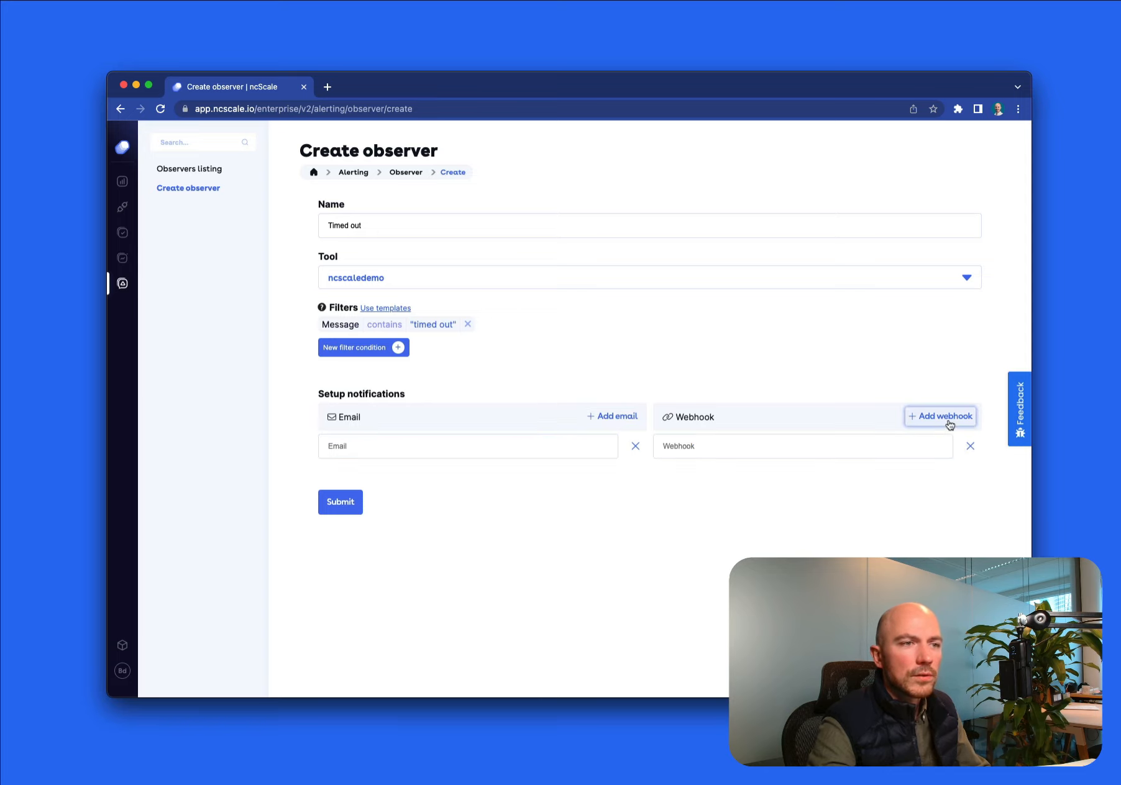
pyautogui.click(614, 416)
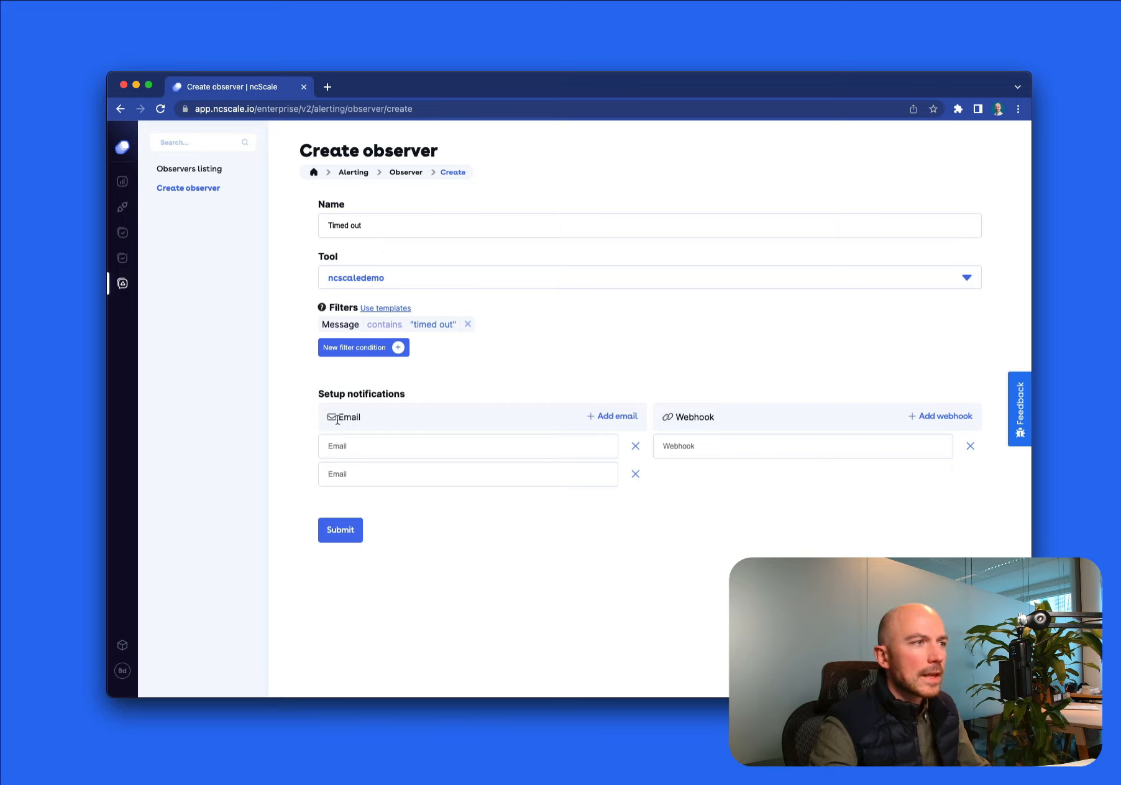
# - Rename the observer to "Error" and keep ncscaledemo as its tool
pyautogui.moveTo(384, 228); pyautogui.dragTo(243, 232)
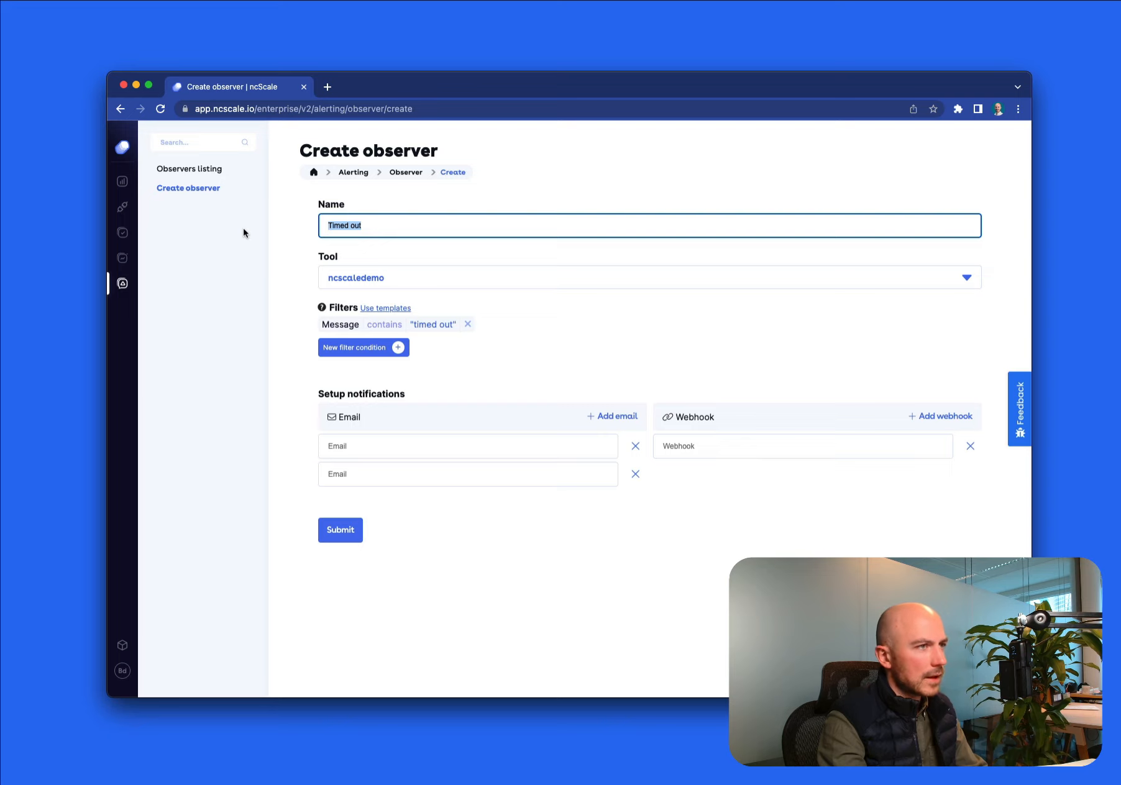
pyautogui.write('Er')
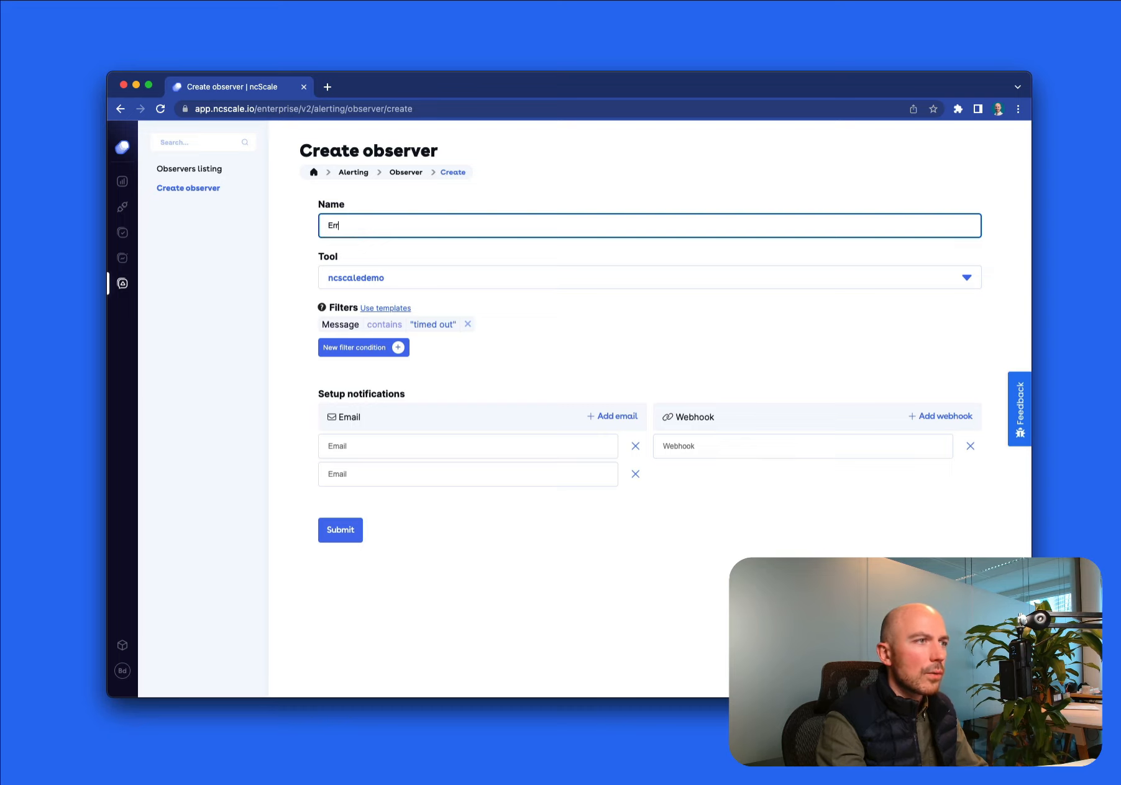
pyautogui.write('ror')
pyautogui.click(382, 281)
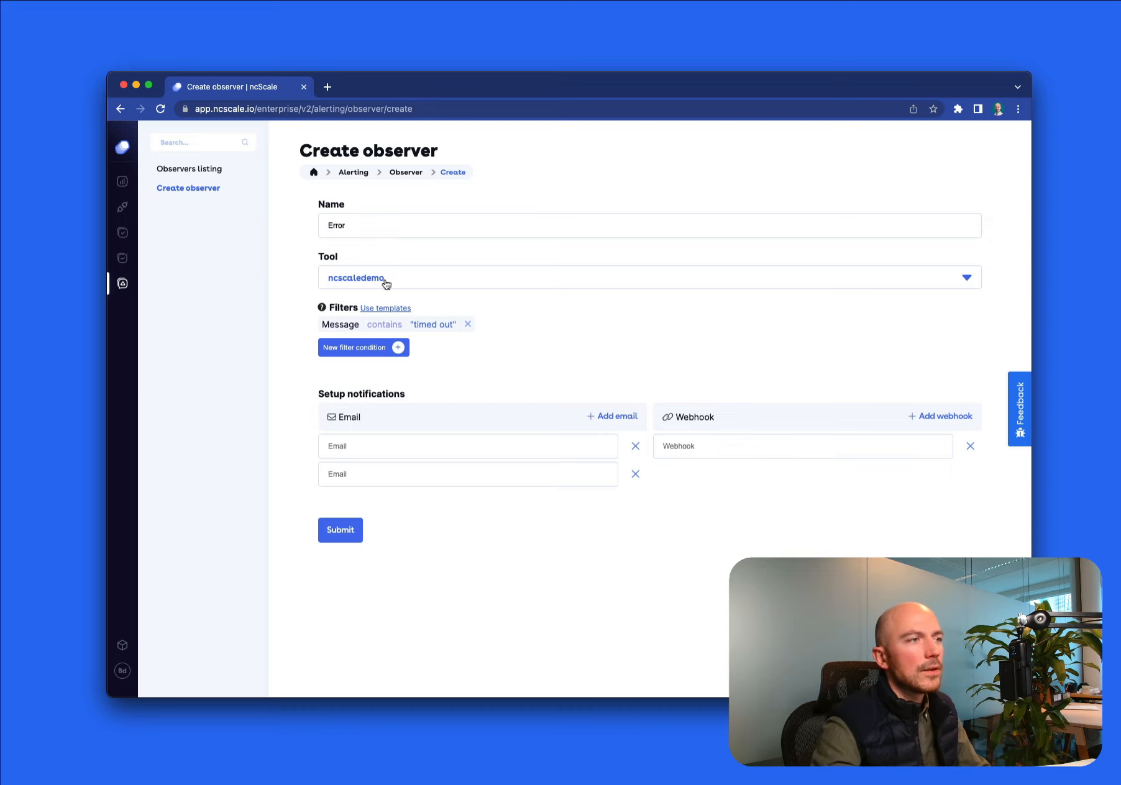
pyautogui.click(350, 292)
# - Replace the "timed out" filter with the template "When Message contain : Workflow - error"
pyautogui.click(447, 324)
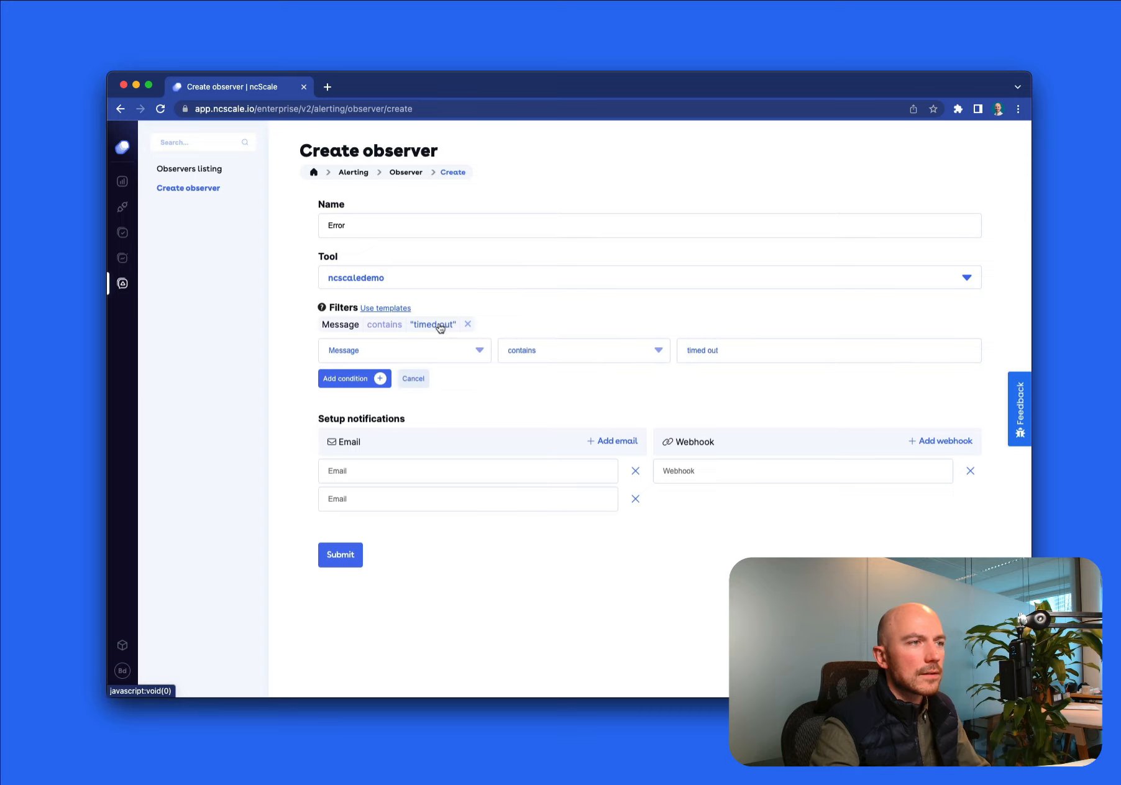
pyautogui.click(411, 378)
pyautogui.click(471, 324)
pyautogui.click(408, 318)
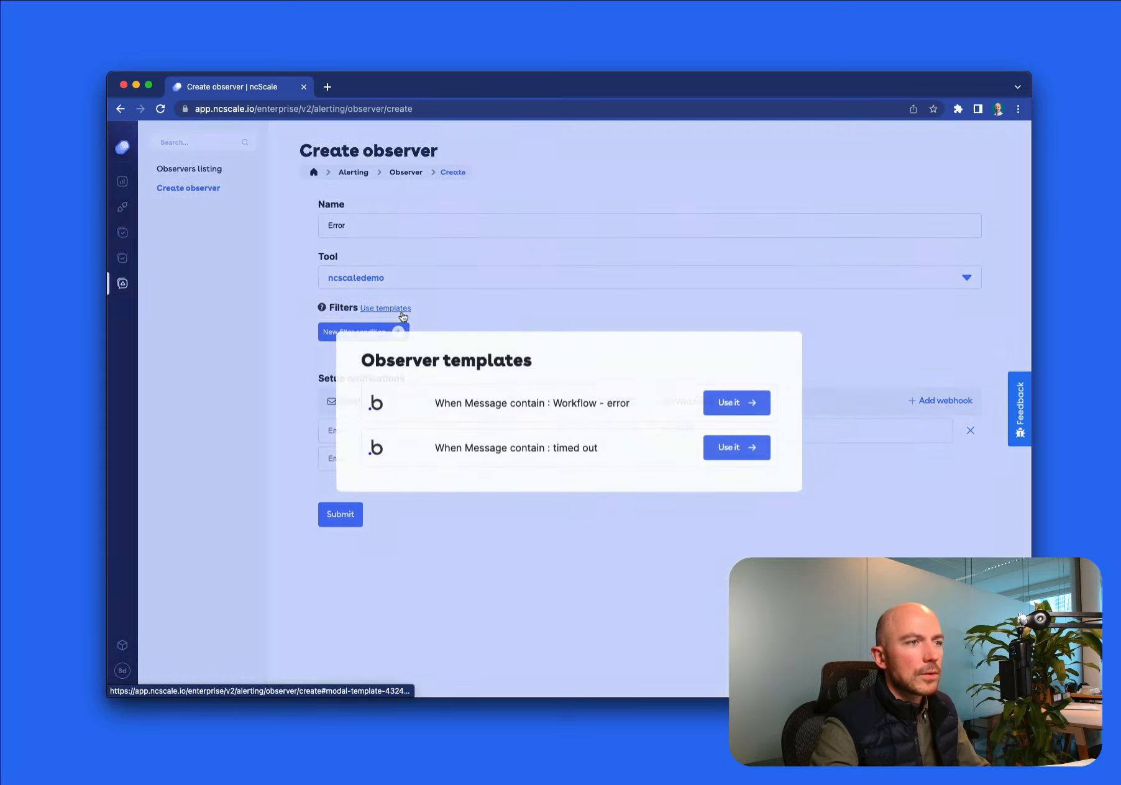
pyautogui.click(725, 404)
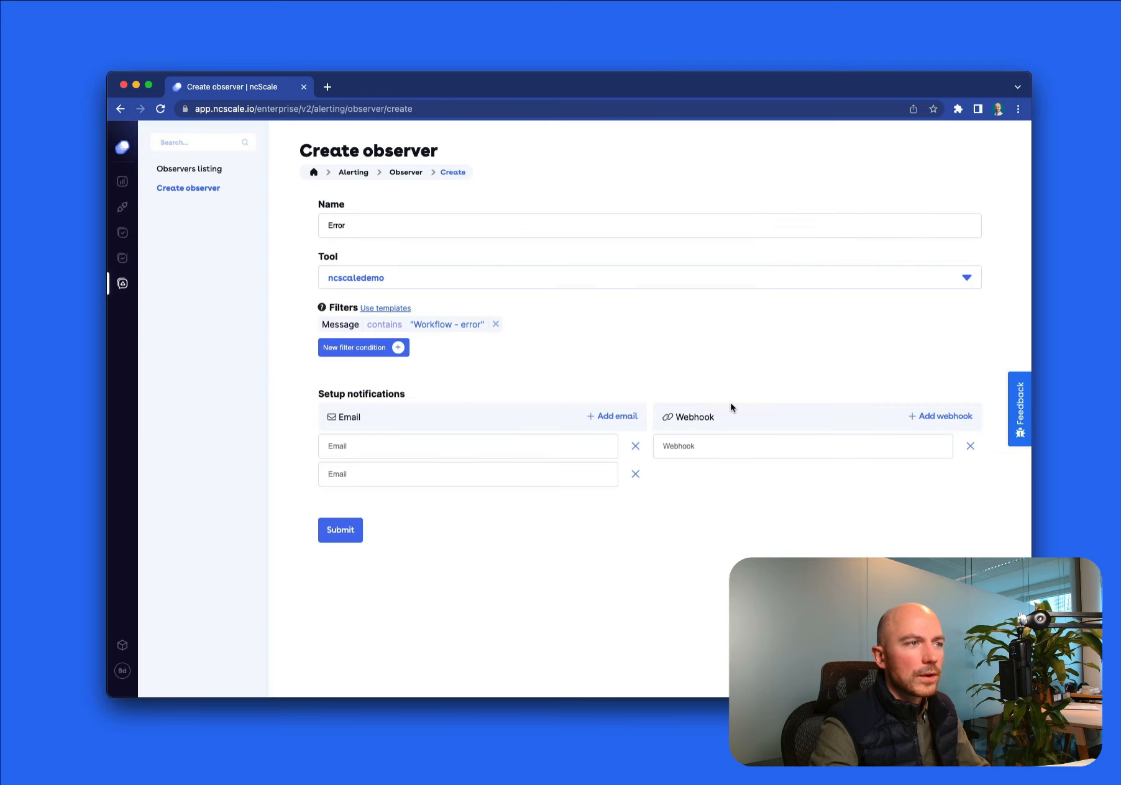
pyautogui.click(365, 348)
pyautogui.click(445, 349)
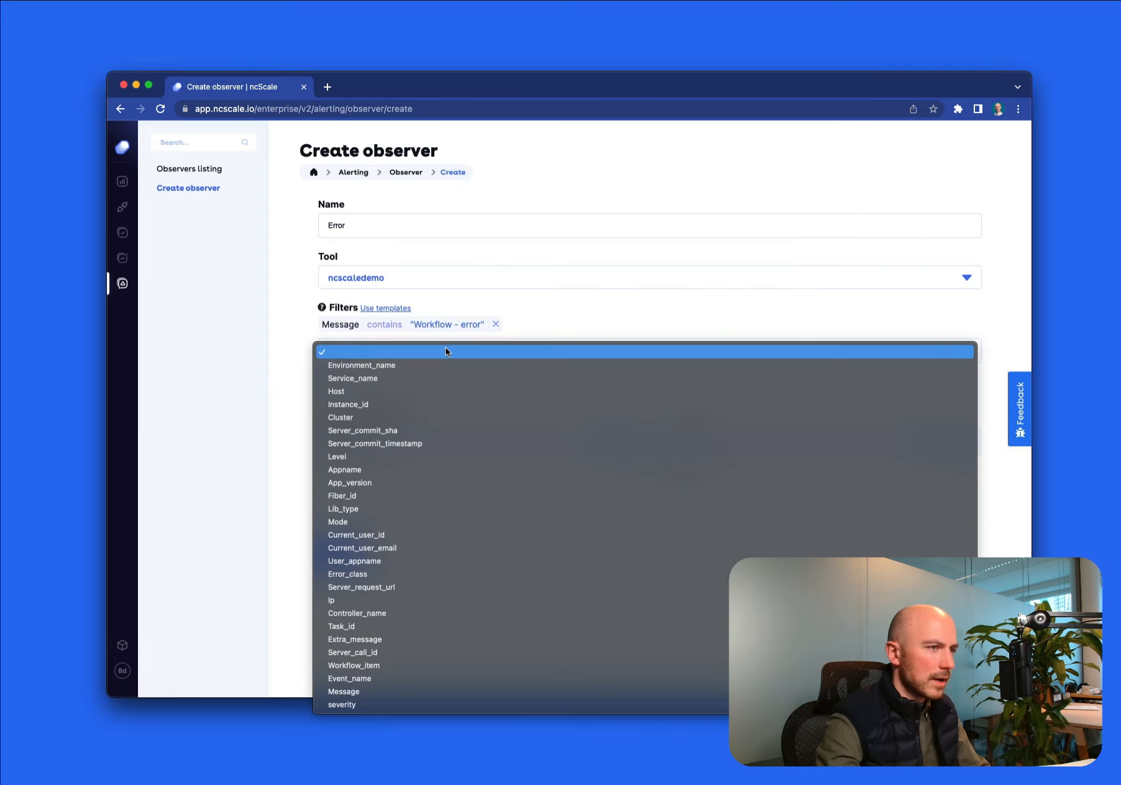
pyautogui.click(394, 547)
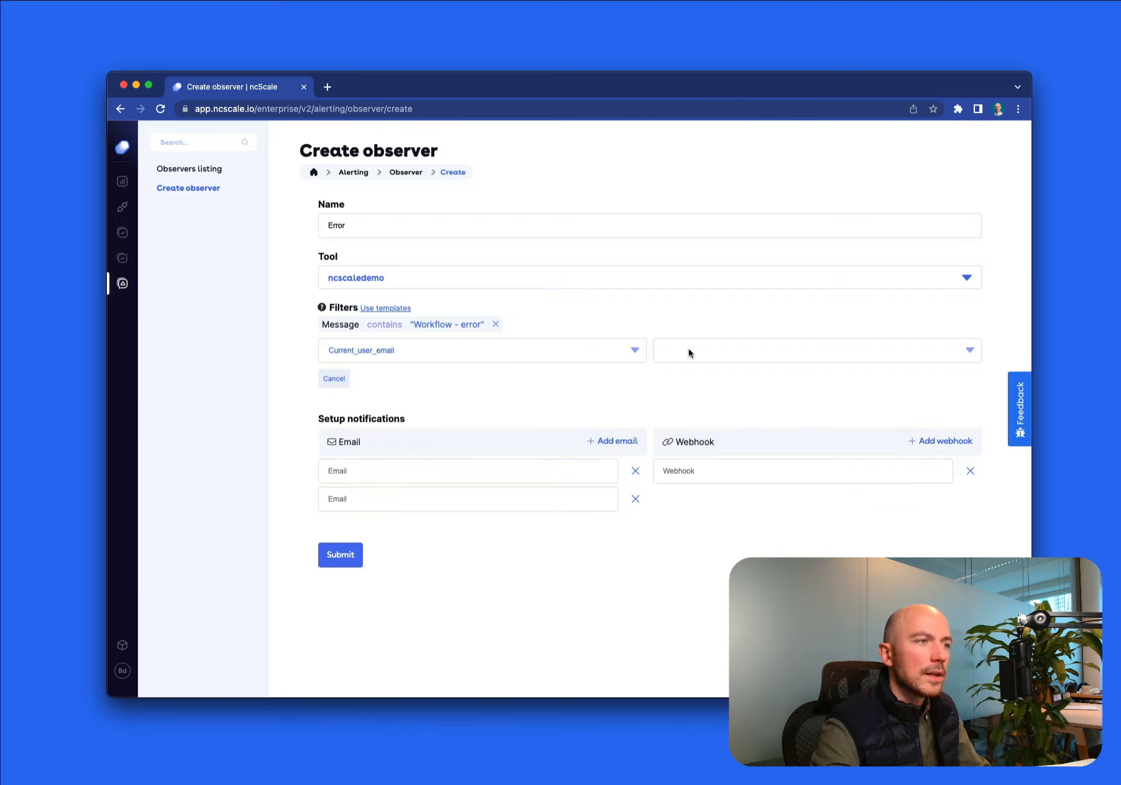
pyautogui.click(689, 354)
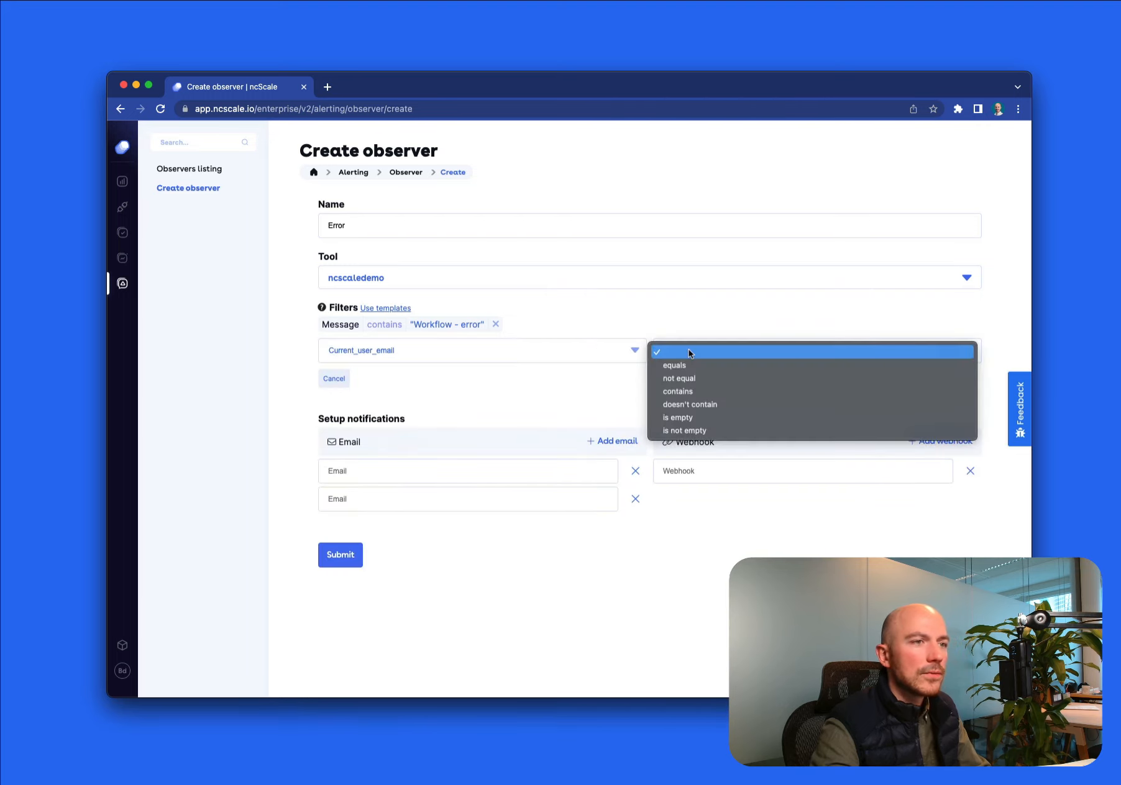
pyautogui.click(688, 387)
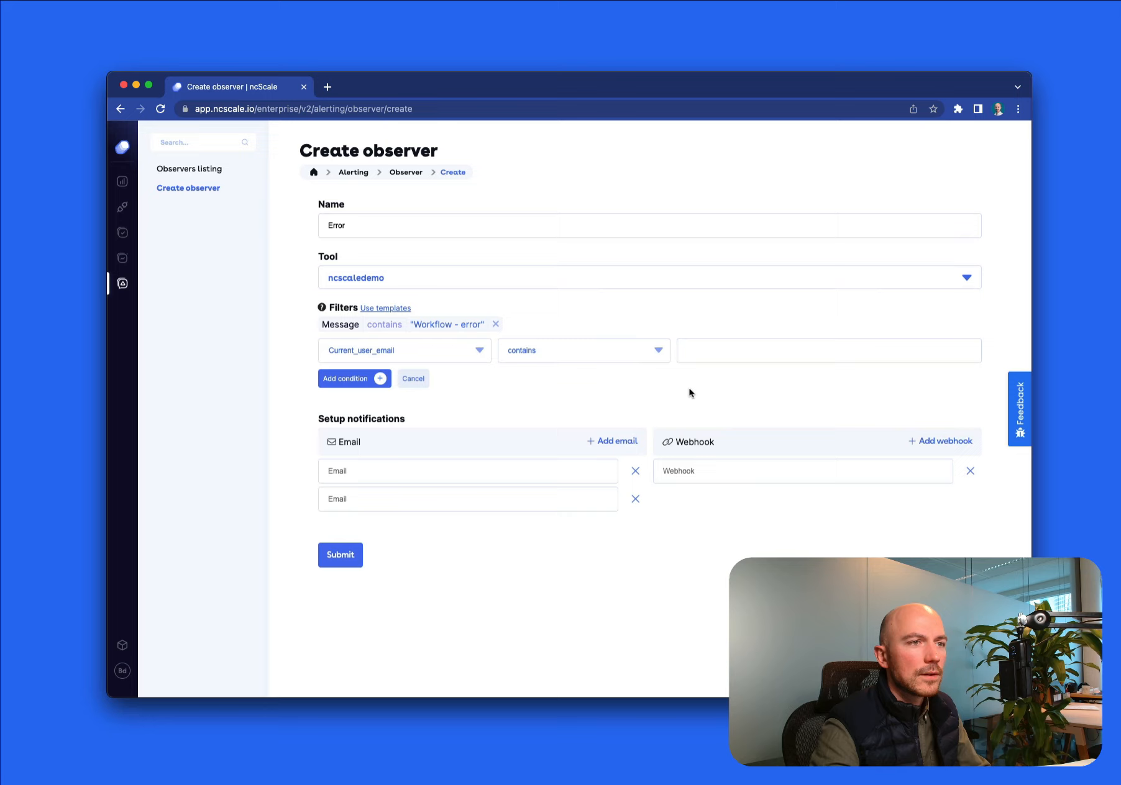
pyautogui.click(714, 355)
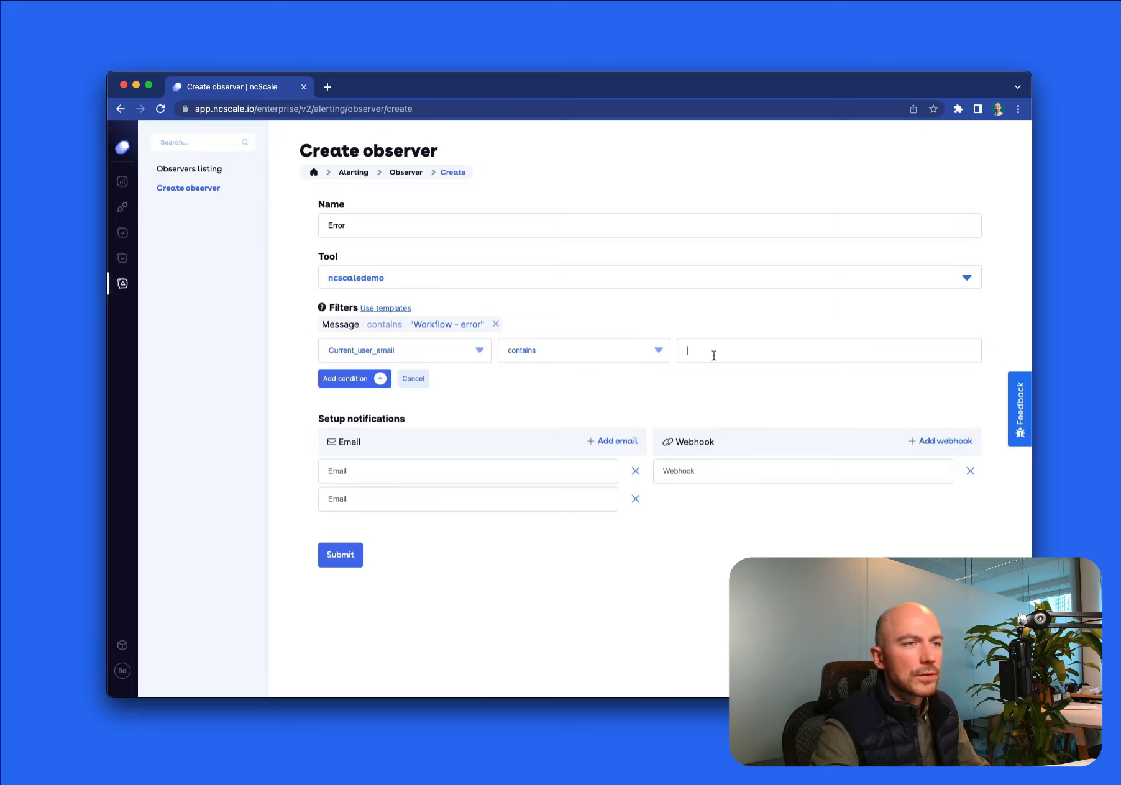
pyautogui.write('@example.com')
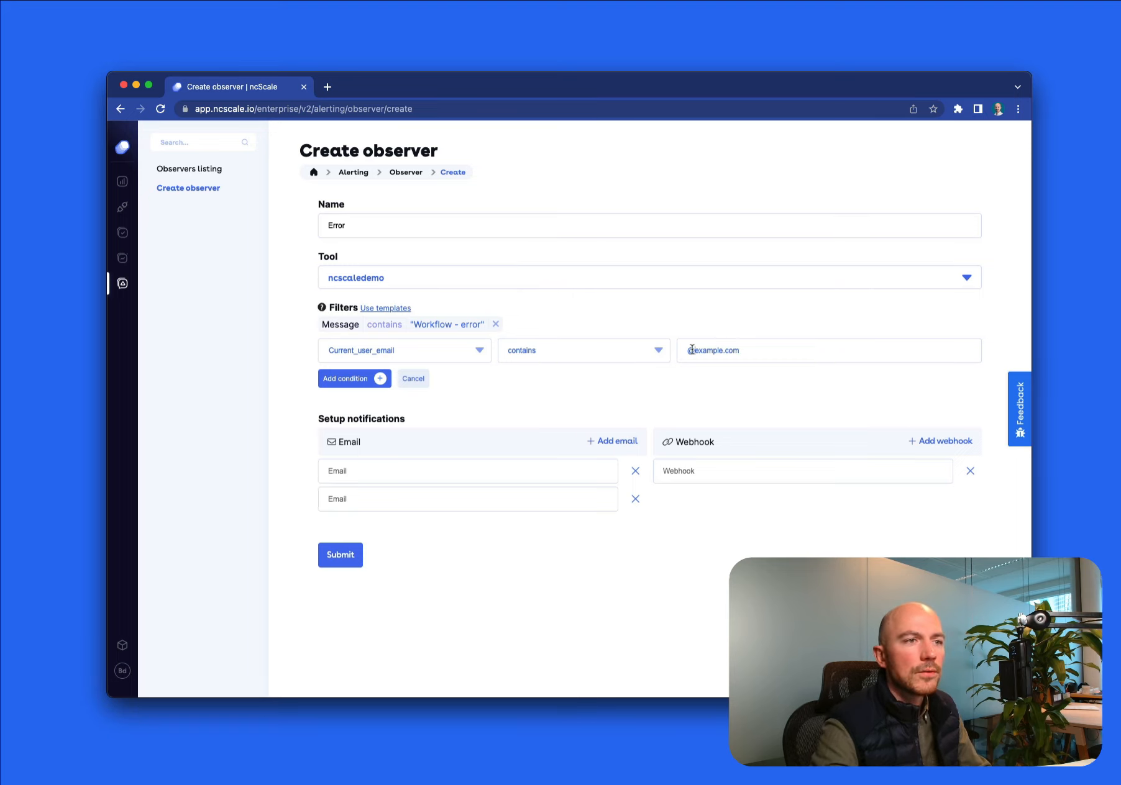
pyautogui.moveTo(693, 350); pyautogui.dragTo(752, 351)
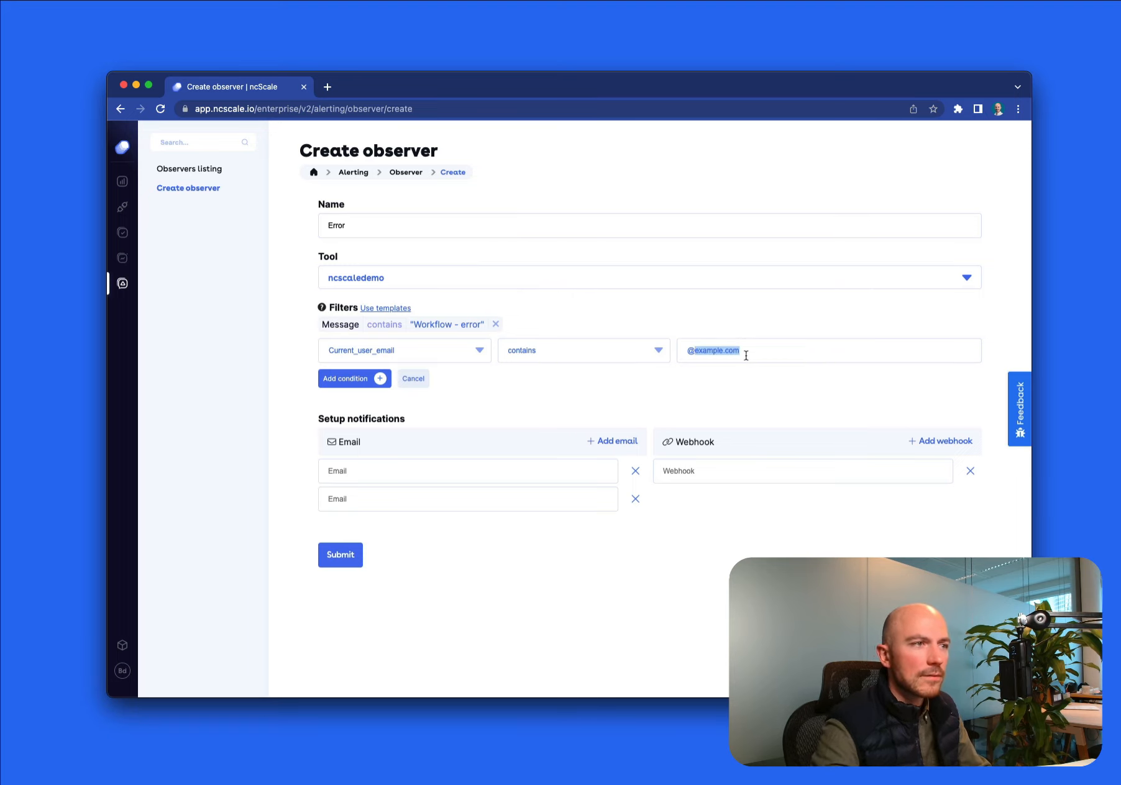
pyautogui.click(357, 379)
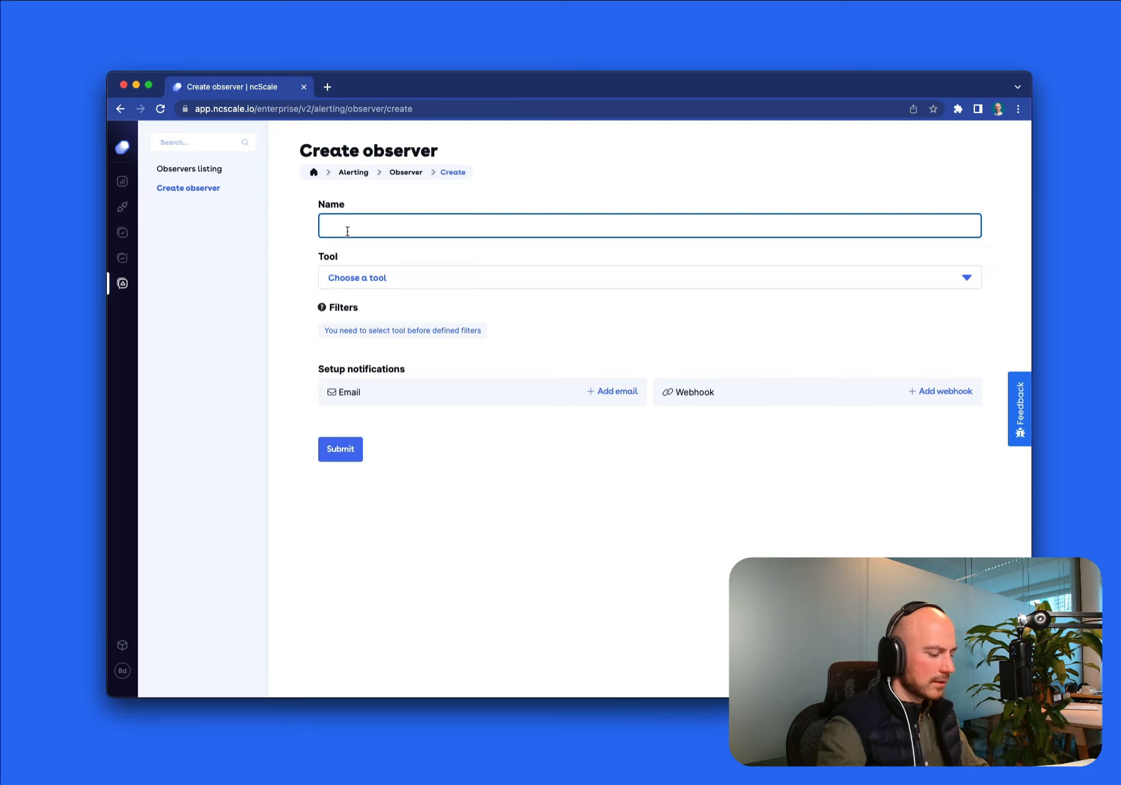
# - Name the new observer "Change detection alert" and choose My Team 1 as its tool
pyautogui.write('Change detection alert')
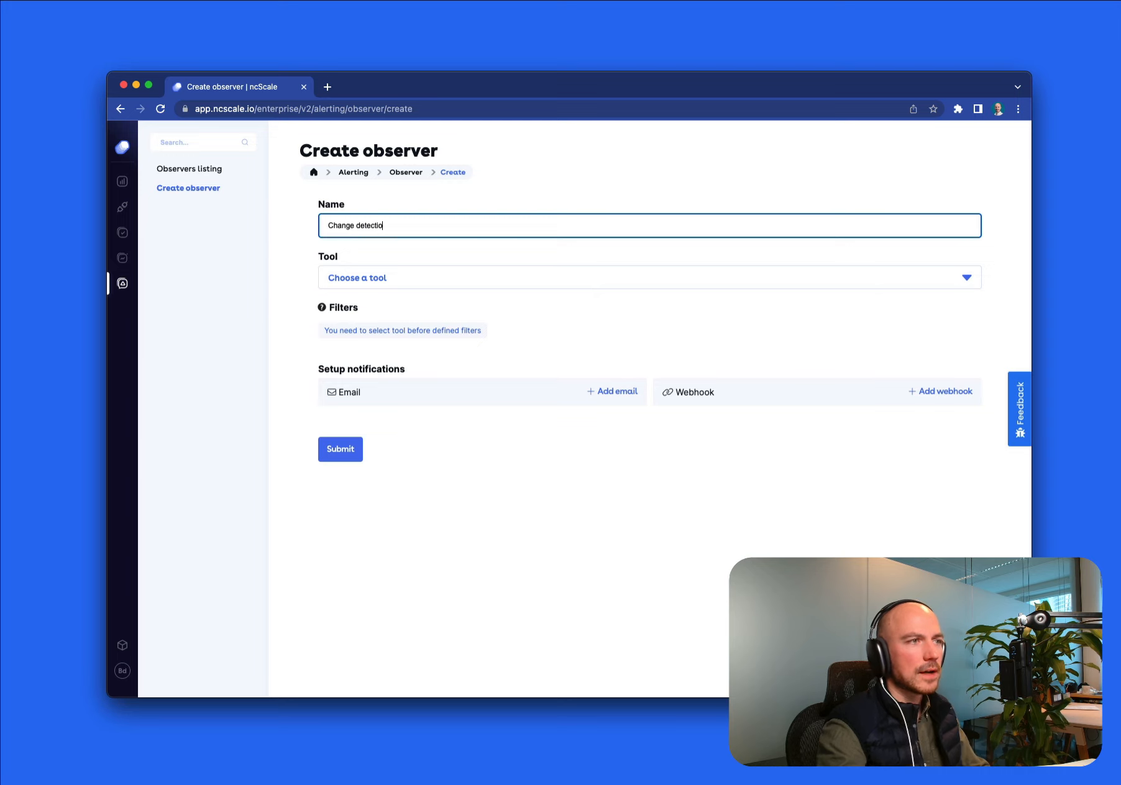
pyautogui.click(418, 277)
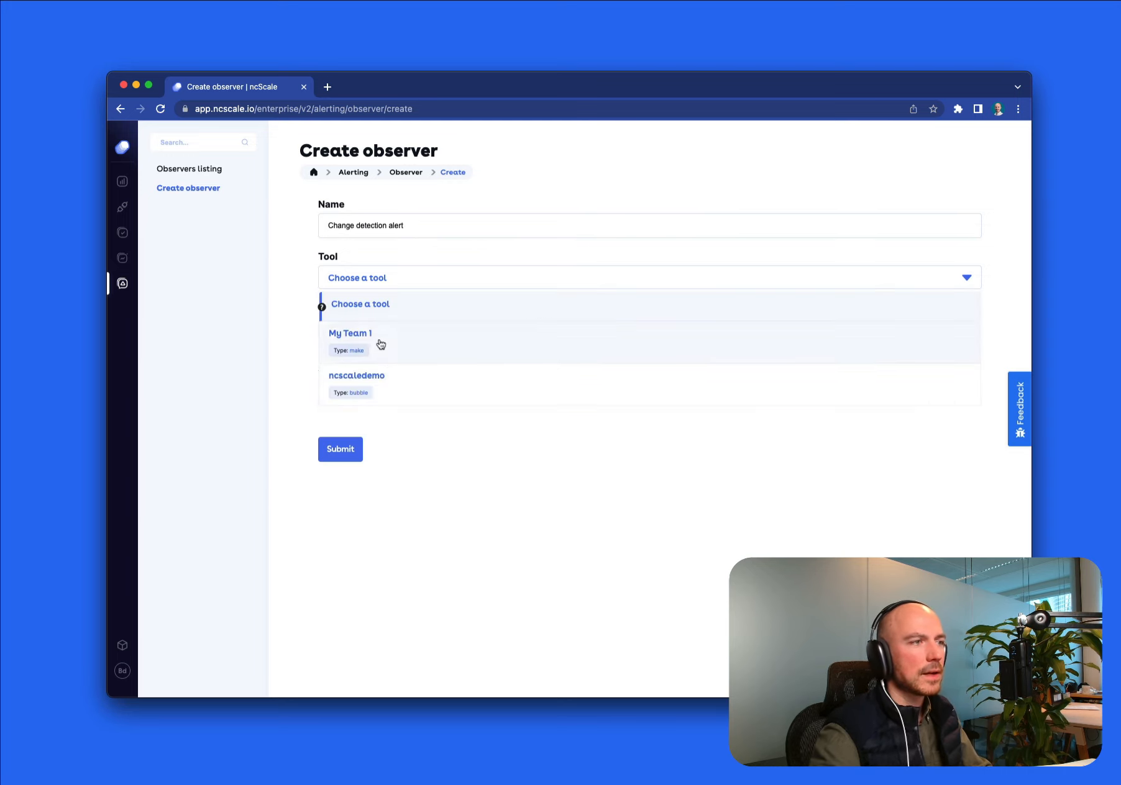
pyautogui.click(381, 342)
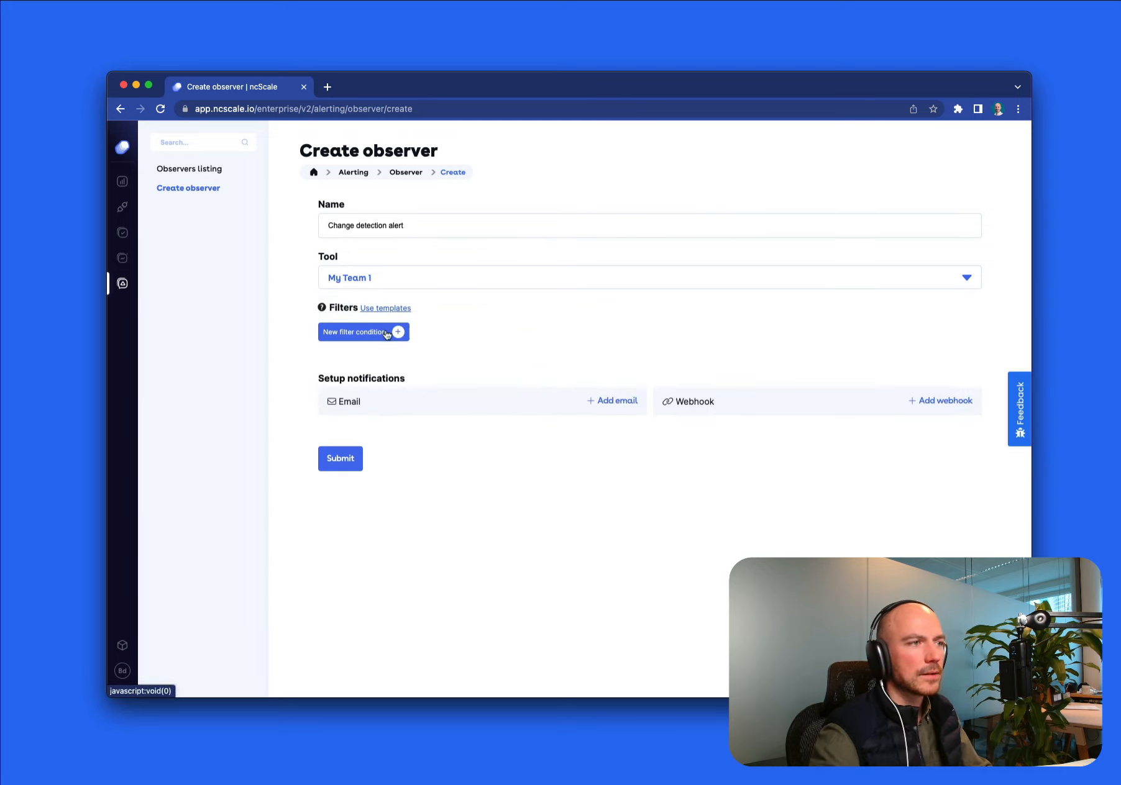
# - Add a filter condition requiring Message to contain "edited"
pyautogui.click(398, 332)
pyautogui.click(402, 336)
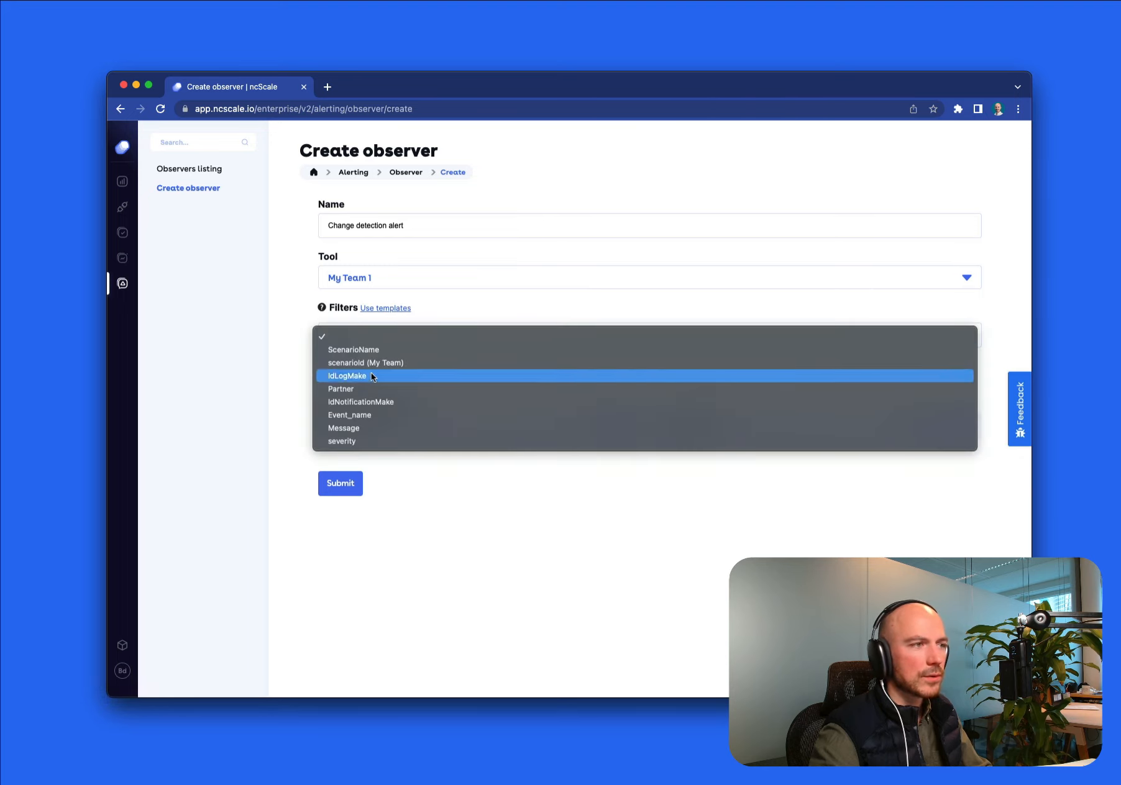
pyautogui.click(362, 427)
pyautogui.click(714, 333)
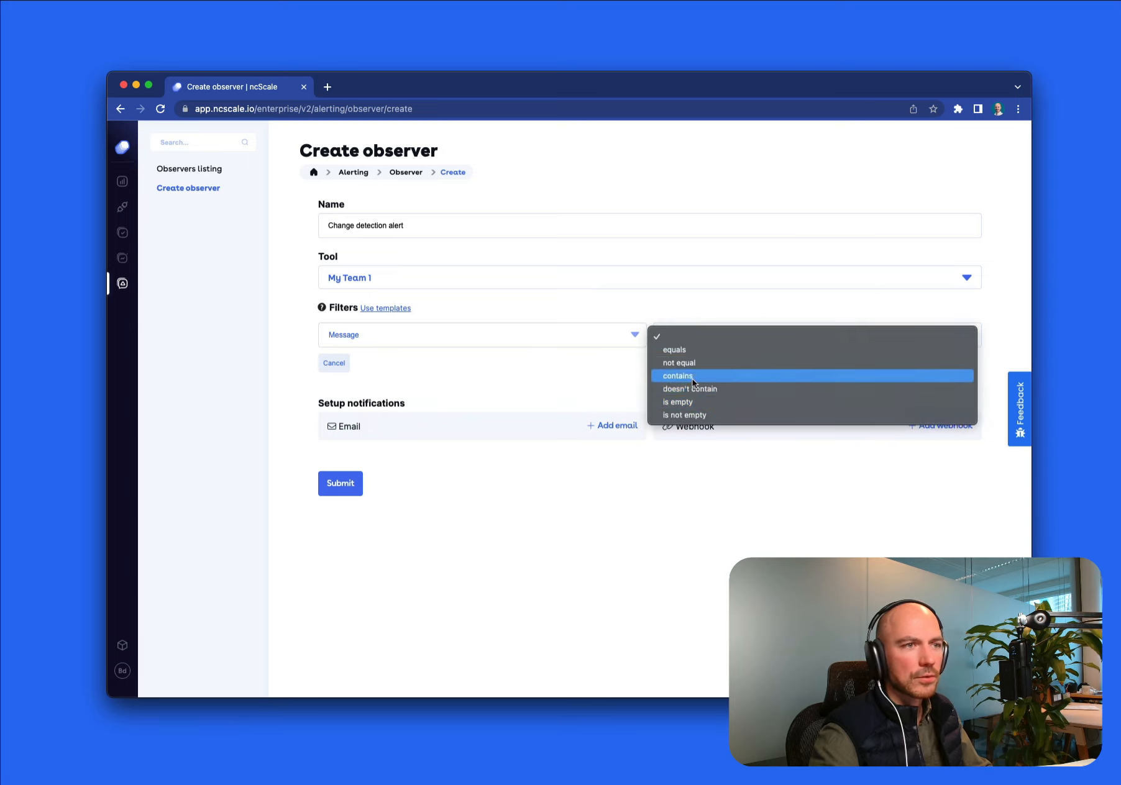
pyautogui.click(691, 377)
pyautogui.click(725, 333)
pyautogui.write('Field')
pyautogui.press('BackSpace')
pyautogui.press('BackSpace')
pyautogui.press('BackSpace')
pyautogui.press('BackSpace')
pyautogui.press('BackSpace')
pyautogui.write('ediet')
pyautogui.press('BackSpace')
pyautogui.press('BackSpace')
pyautogui.write('ted')
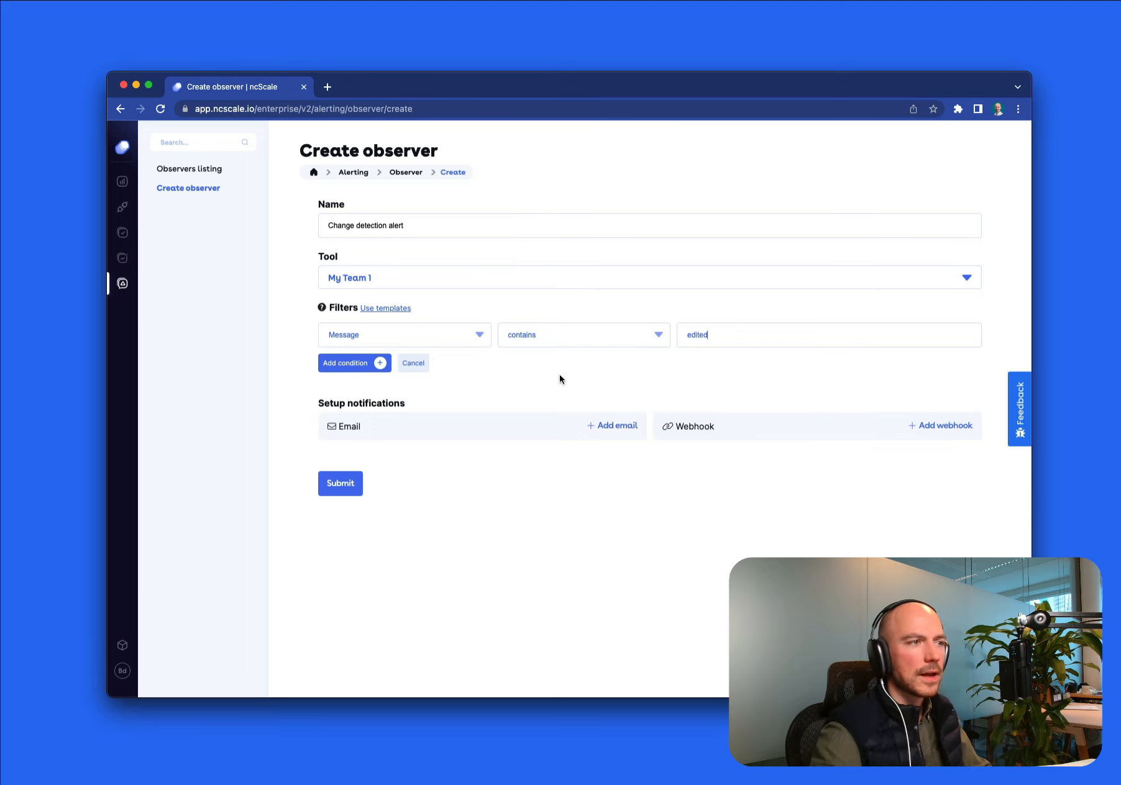
pyautogui.click(383, 363)
# - Add a second filter condition so that Message doesn't contain "ncScale"
pyautogui.click(384, 345)
pyautogui.click(379, 343)
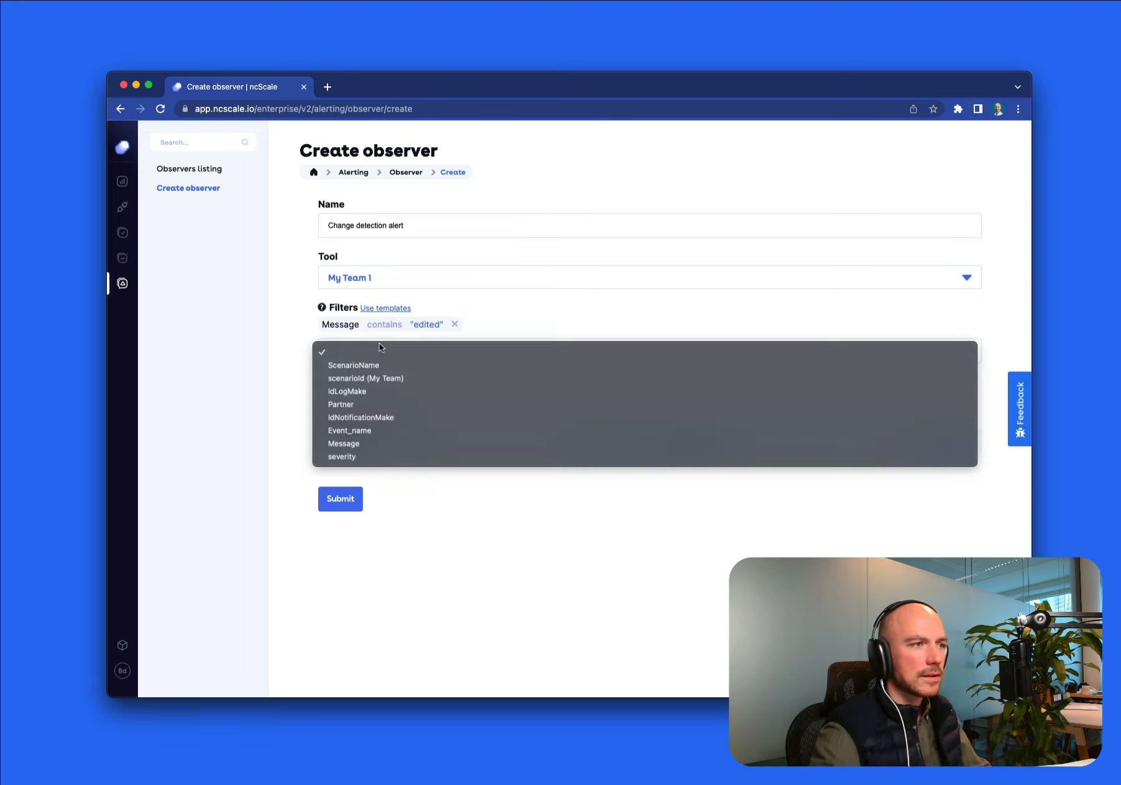
pyautogui.click(367, 441)
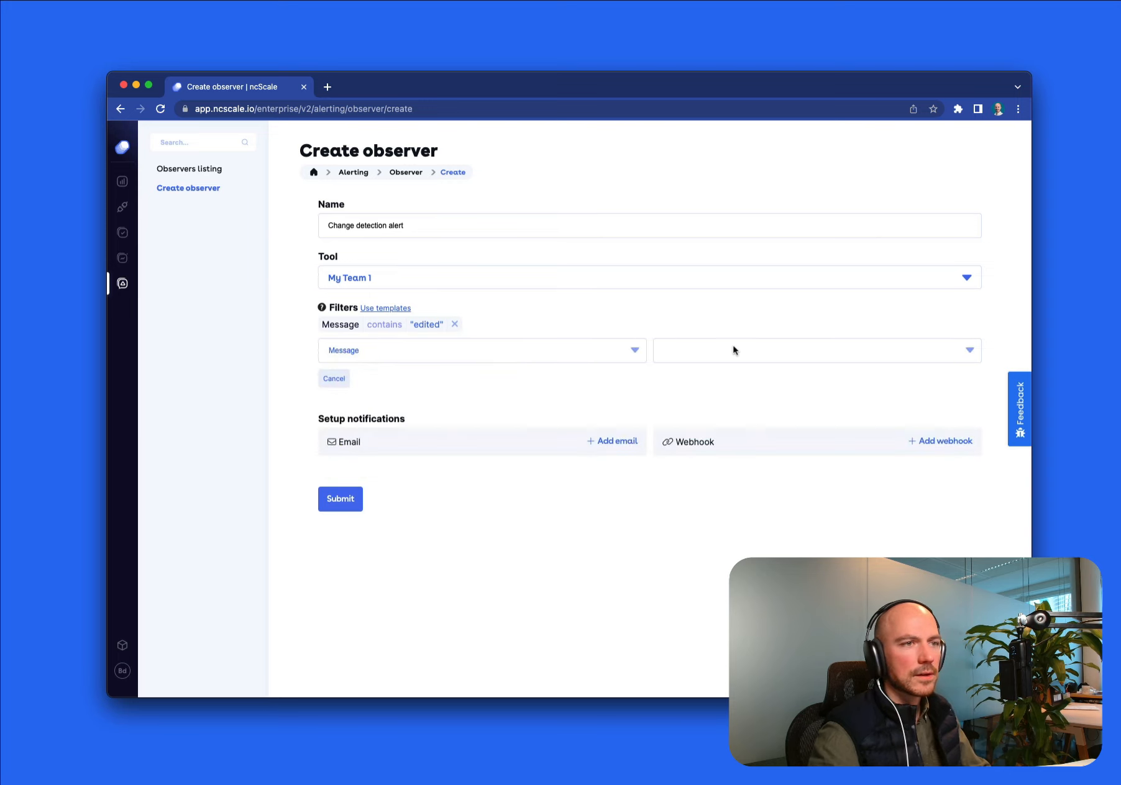
pyautogui.click(731, 350)
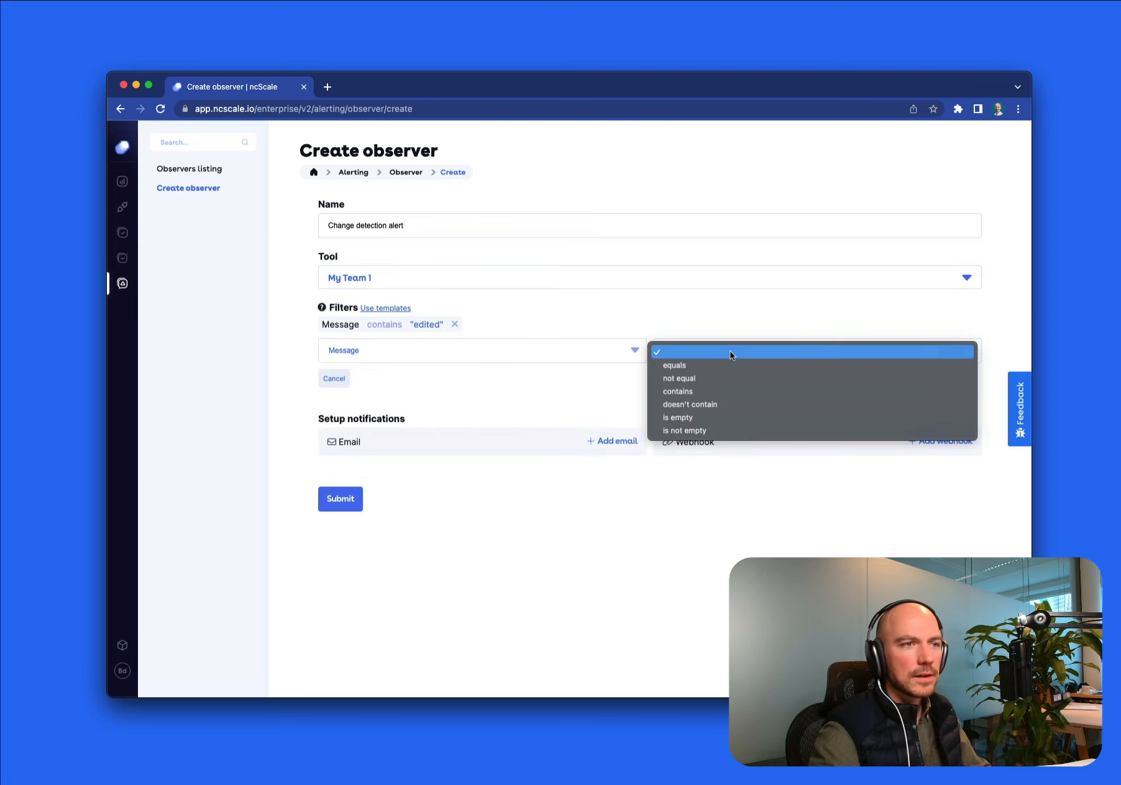
pyautogui.click(712, 404)
pyautogui.write('nc')
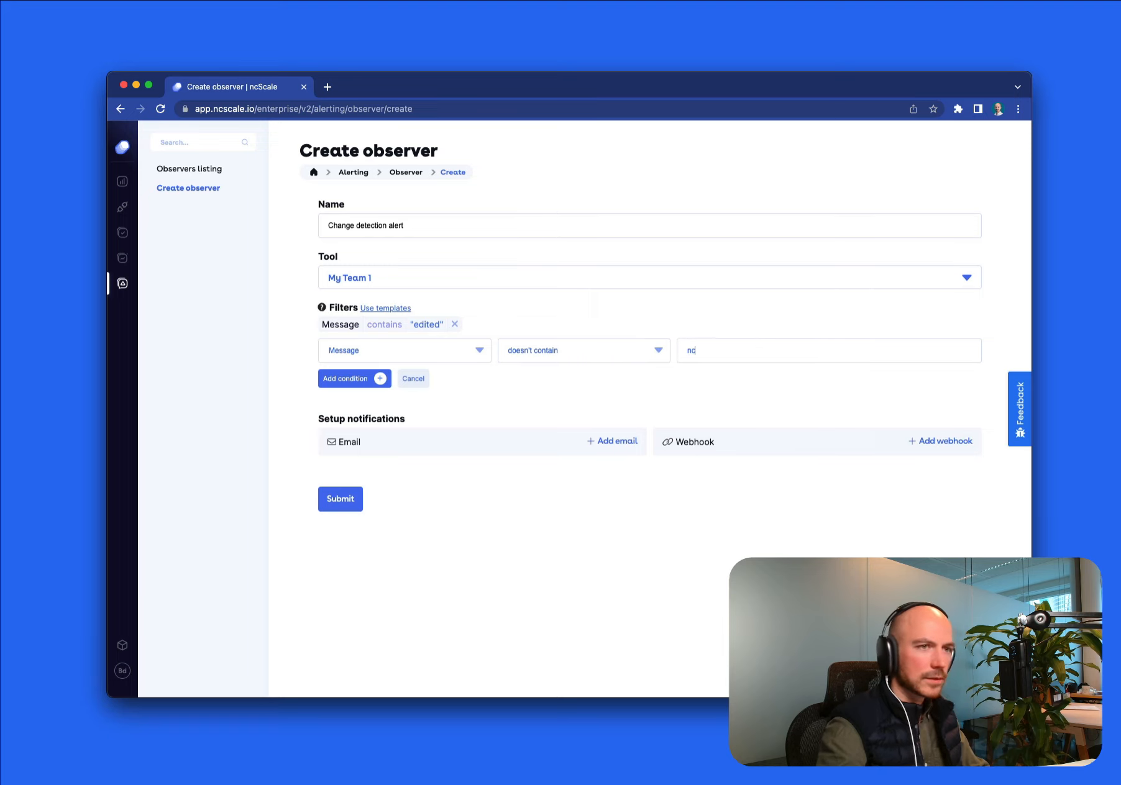
pyautogui.write('Scale')
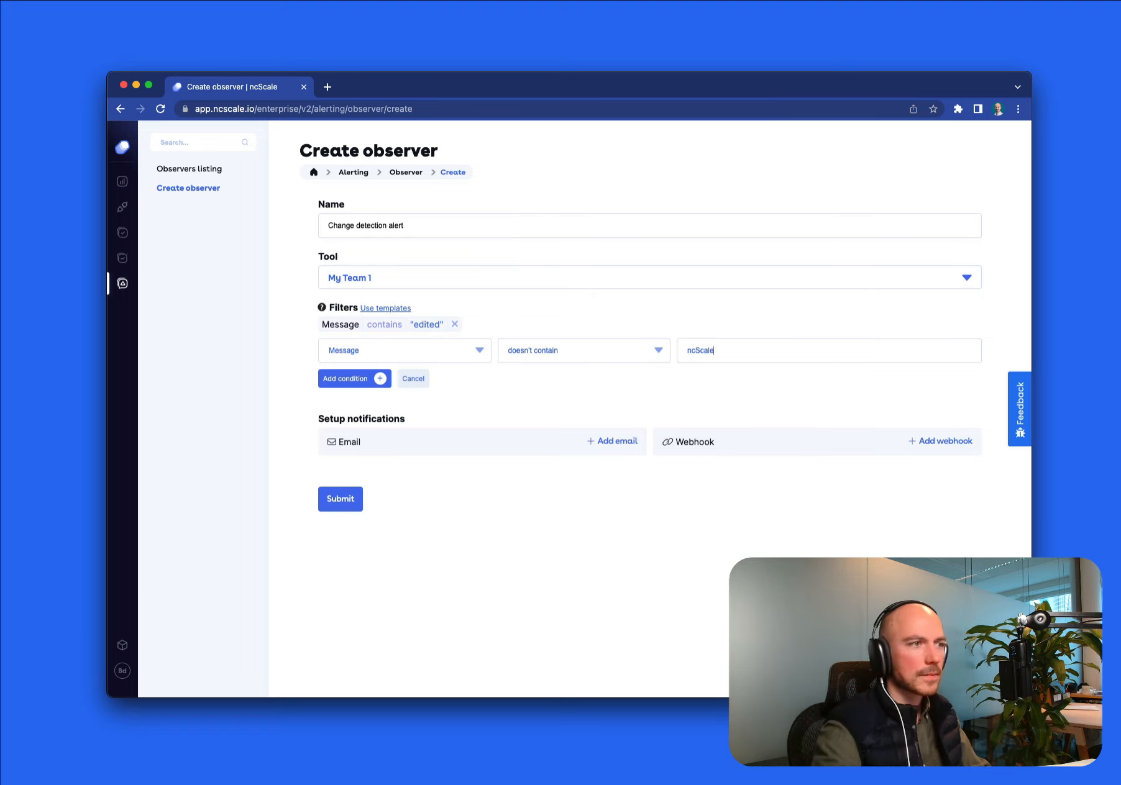
pyautogui.click(373, 384)
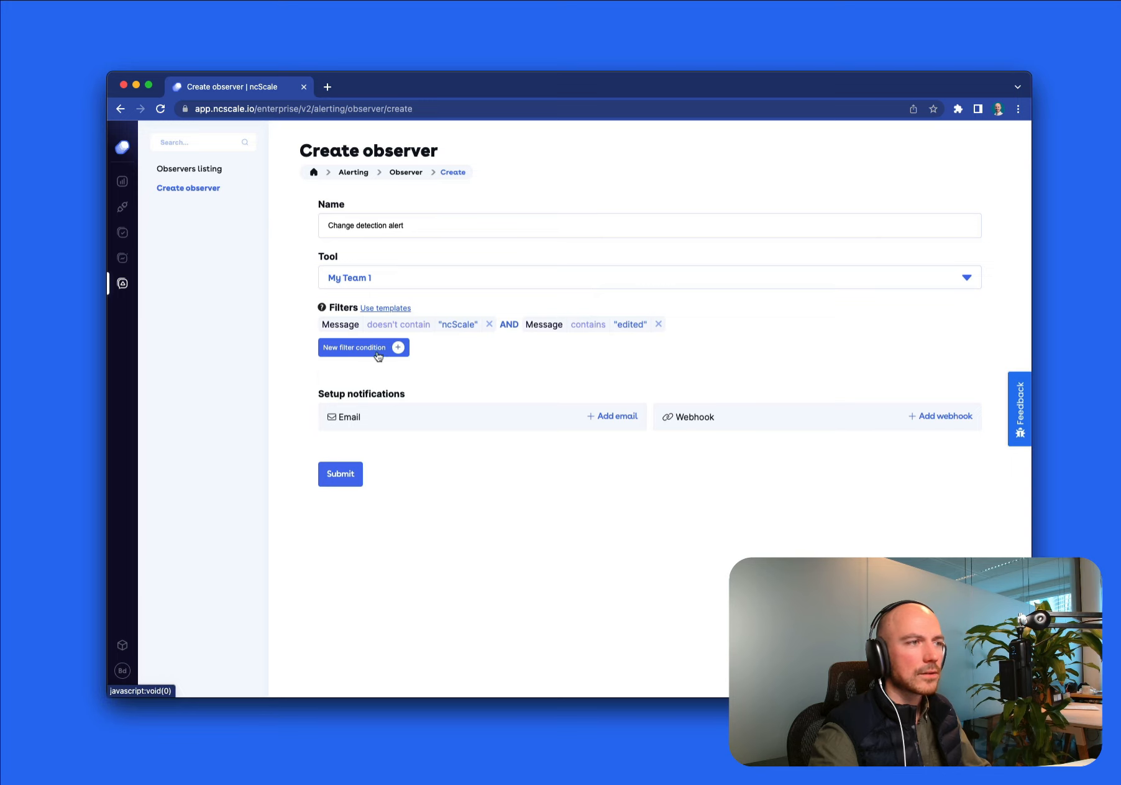
# - Add a scenarioId (My Team) filter condition matching Error generator, Error generator with error handler, and Integration Google Chat, Google Docs
pyautogui.click(380, 351)
pyautogui.click(379, 356)
pyautogui.click(402, 378)
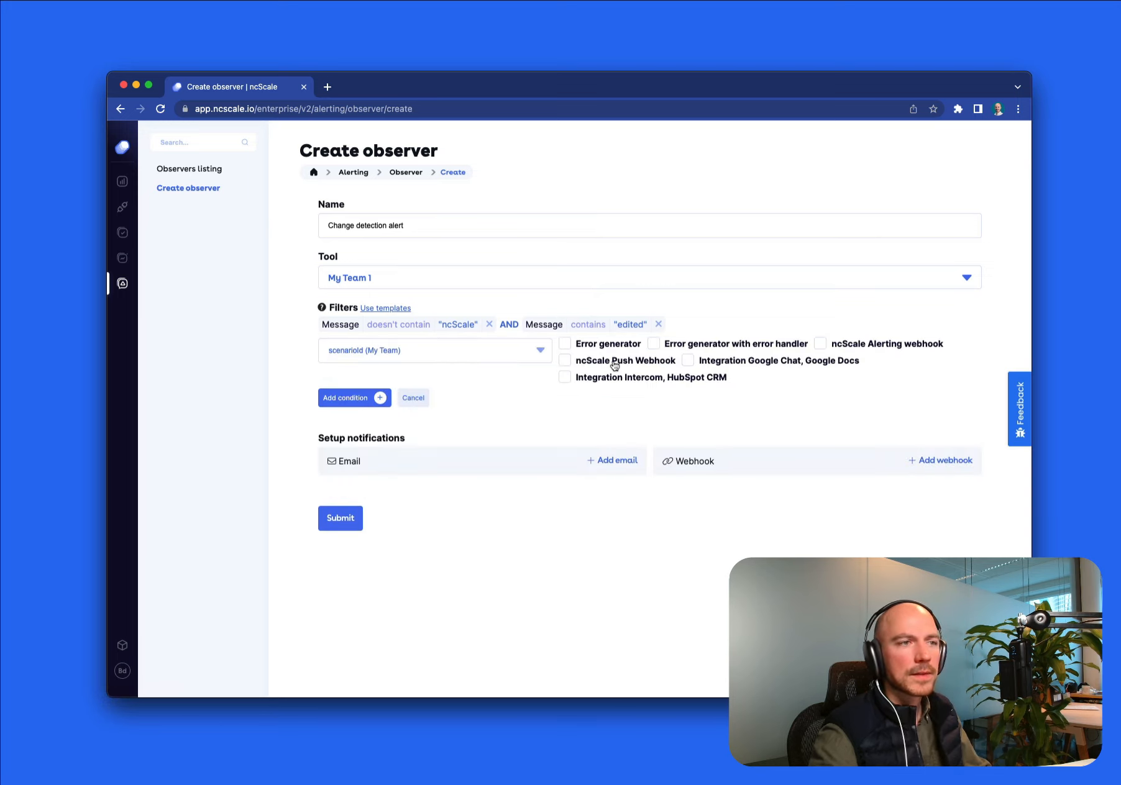
pyautogui.click(564, 344)
pyautogui.click(654, 344)
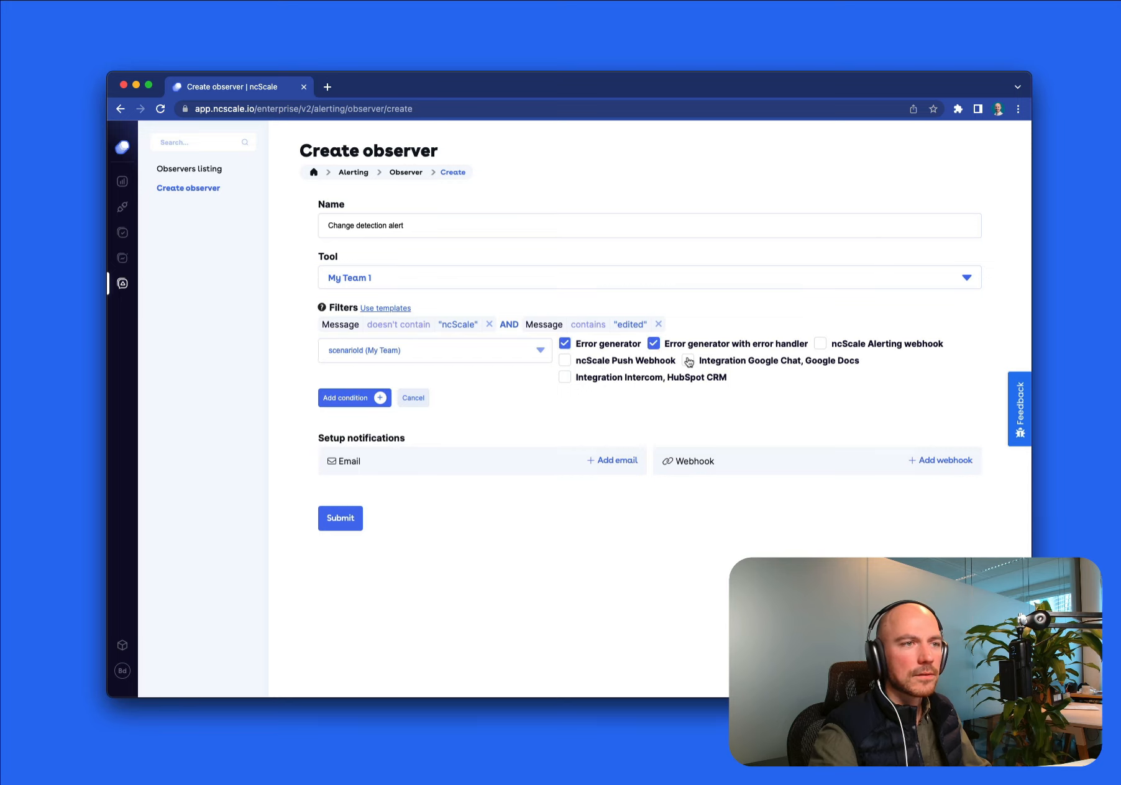
pyautogui.click(688, 361)
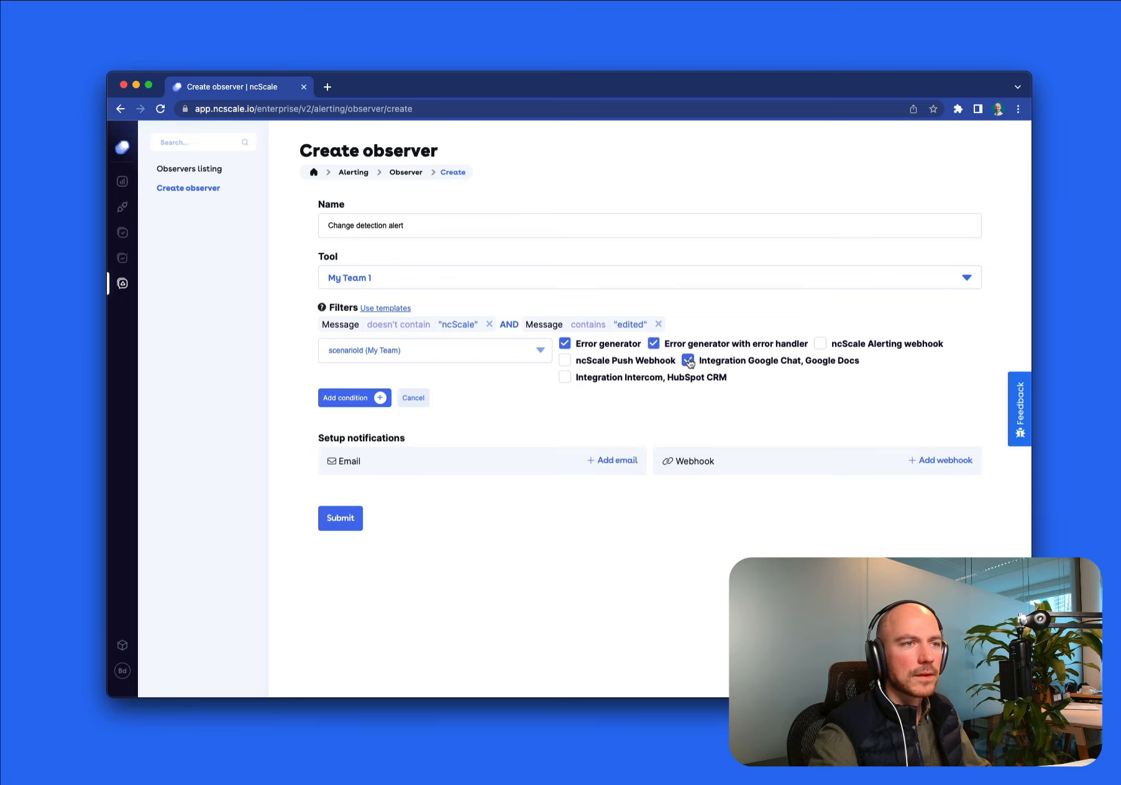
pyautogui.click(368, 399)
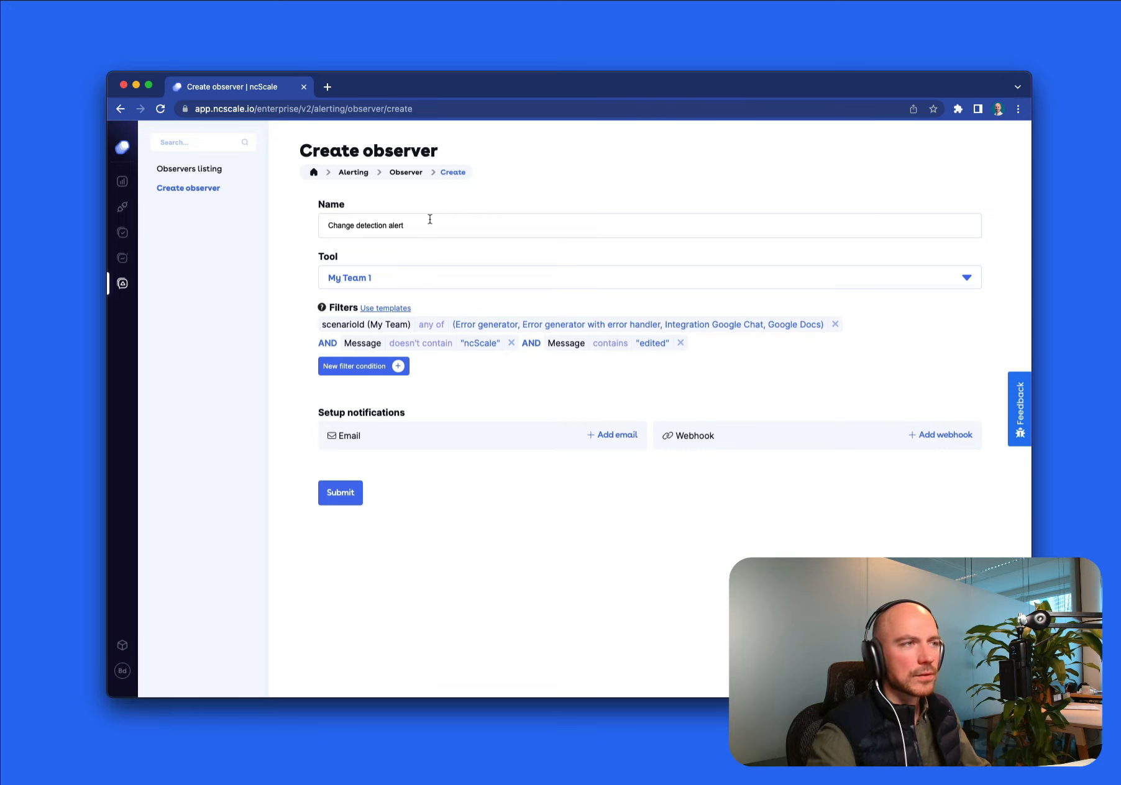
# - Rename the observer being created as "Error"
pyautogui.click(445, 230)
pyautogui.press('super+a')
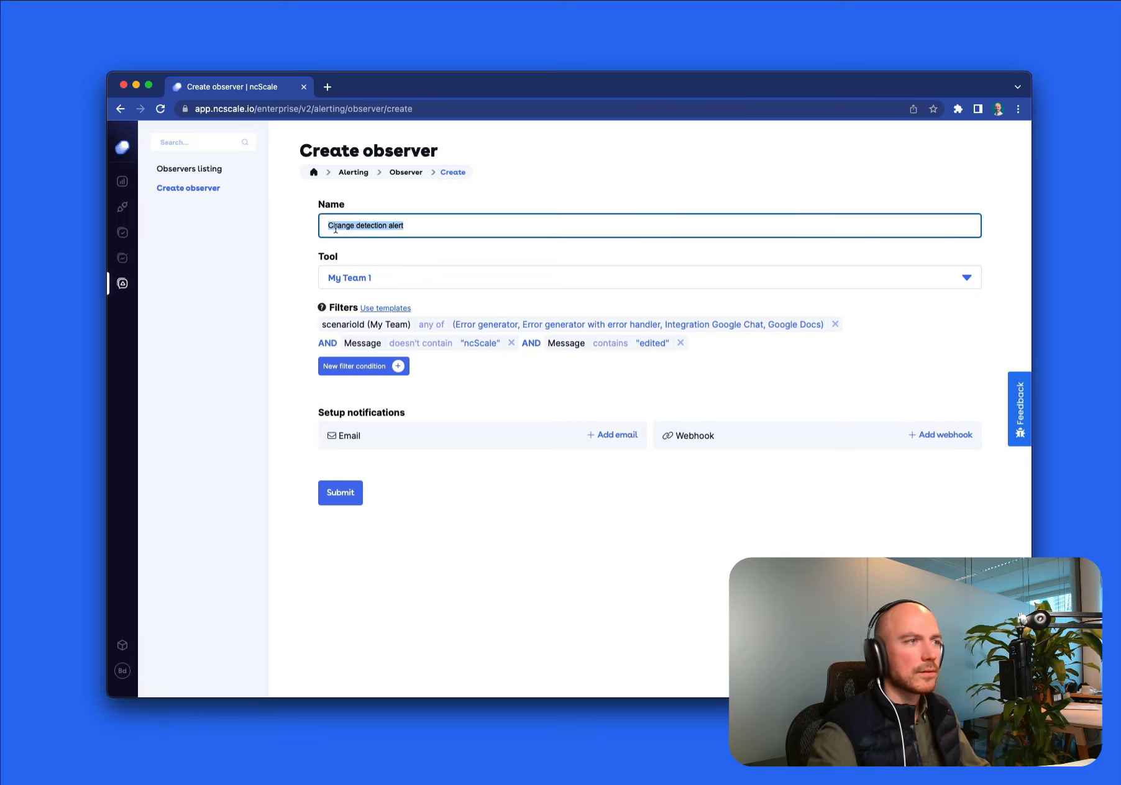
pyautogui.write('Error')
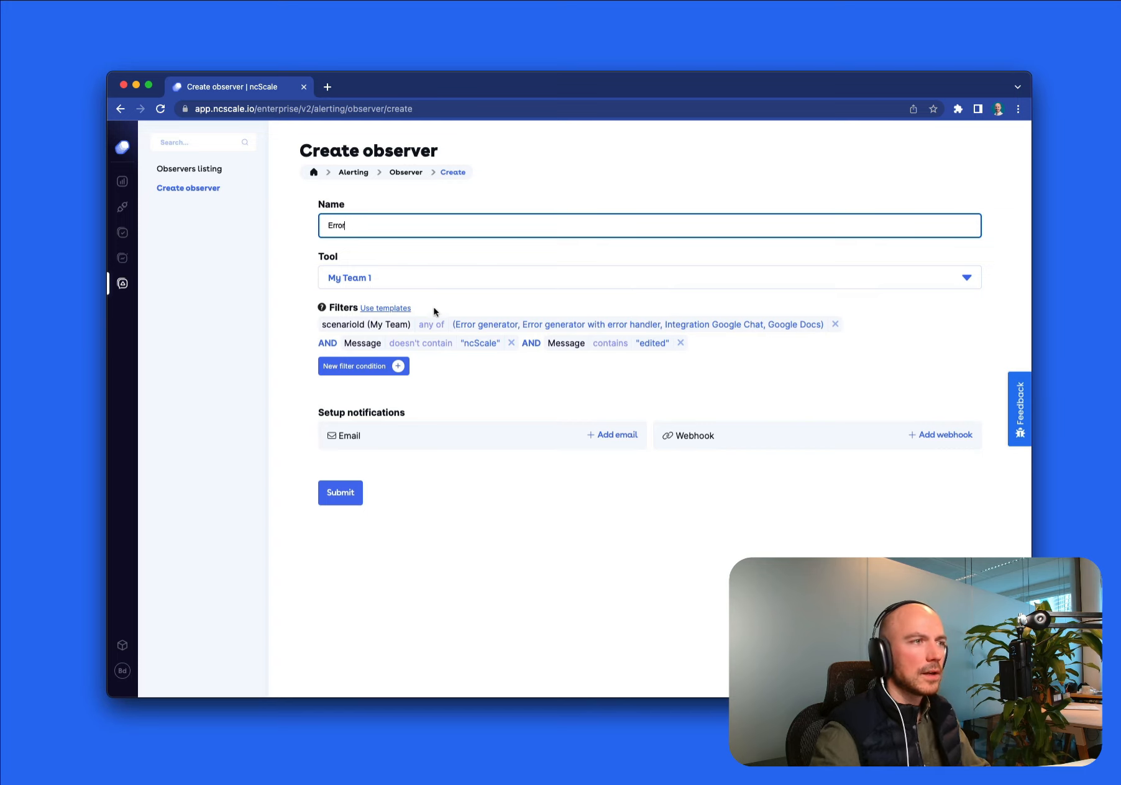
# - Remove the Message contains "edited" condition and change the "ncScale" condition to severity equals Error
pyautogui.click(395, 345)
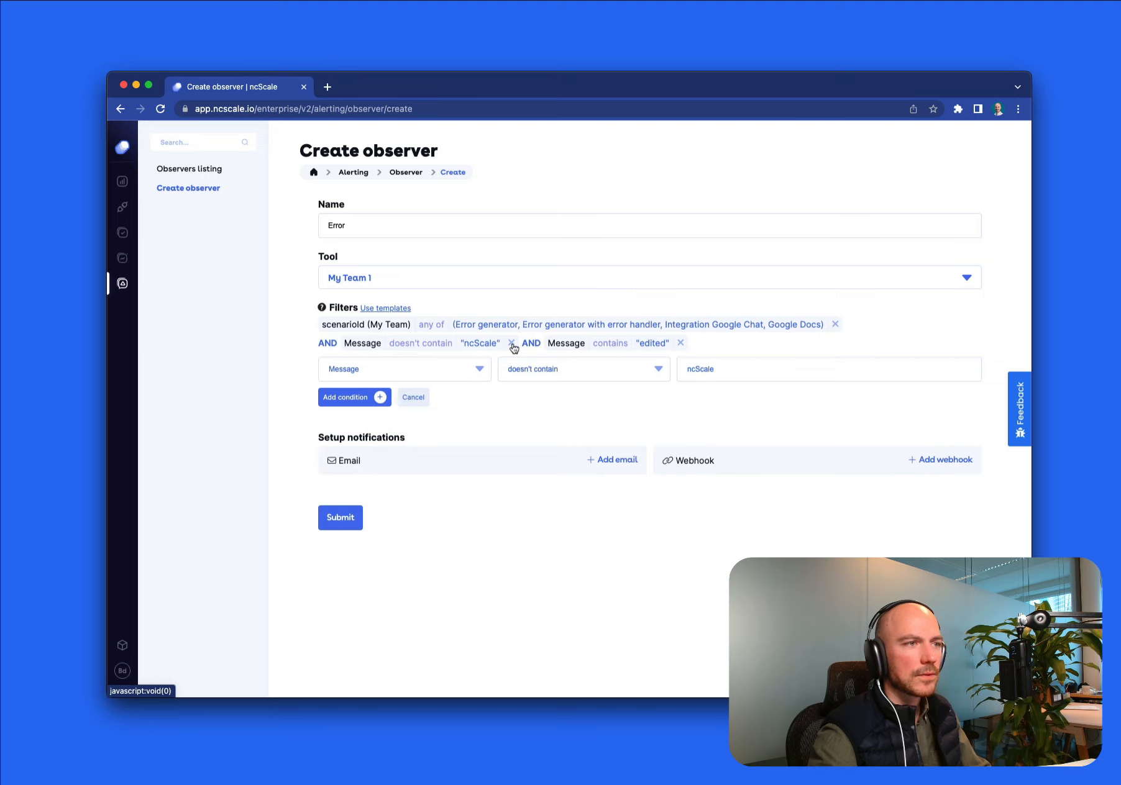
pyautogui.click(680, 343)
pyautogui.click(430, 368)
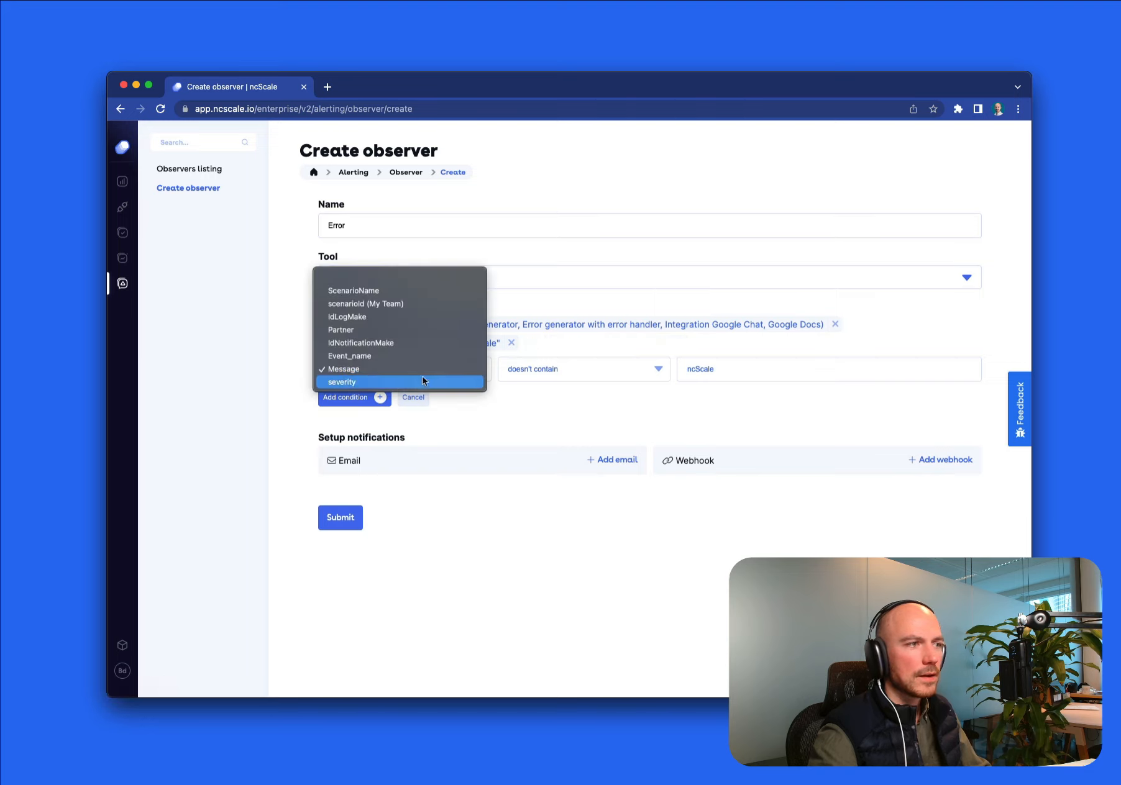
pyautogui.click(422, 376)
pyautogui.click(792, 369)
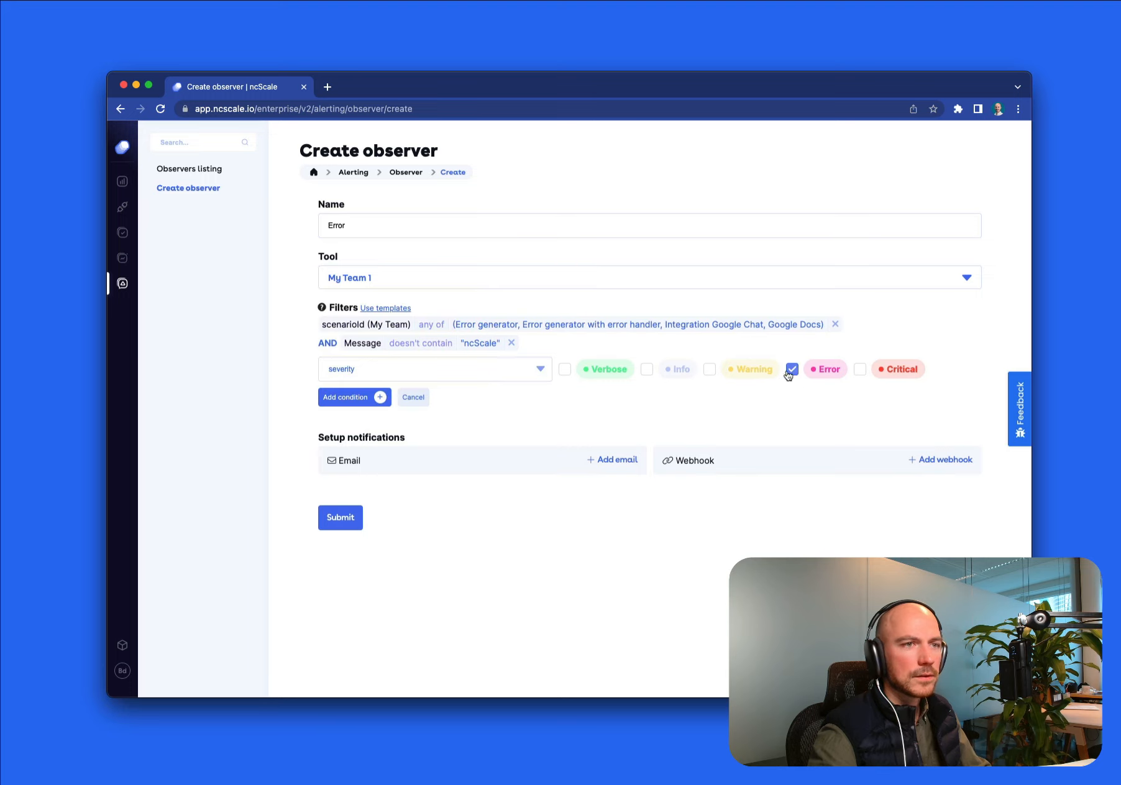
pyautogui.click(367, 399)
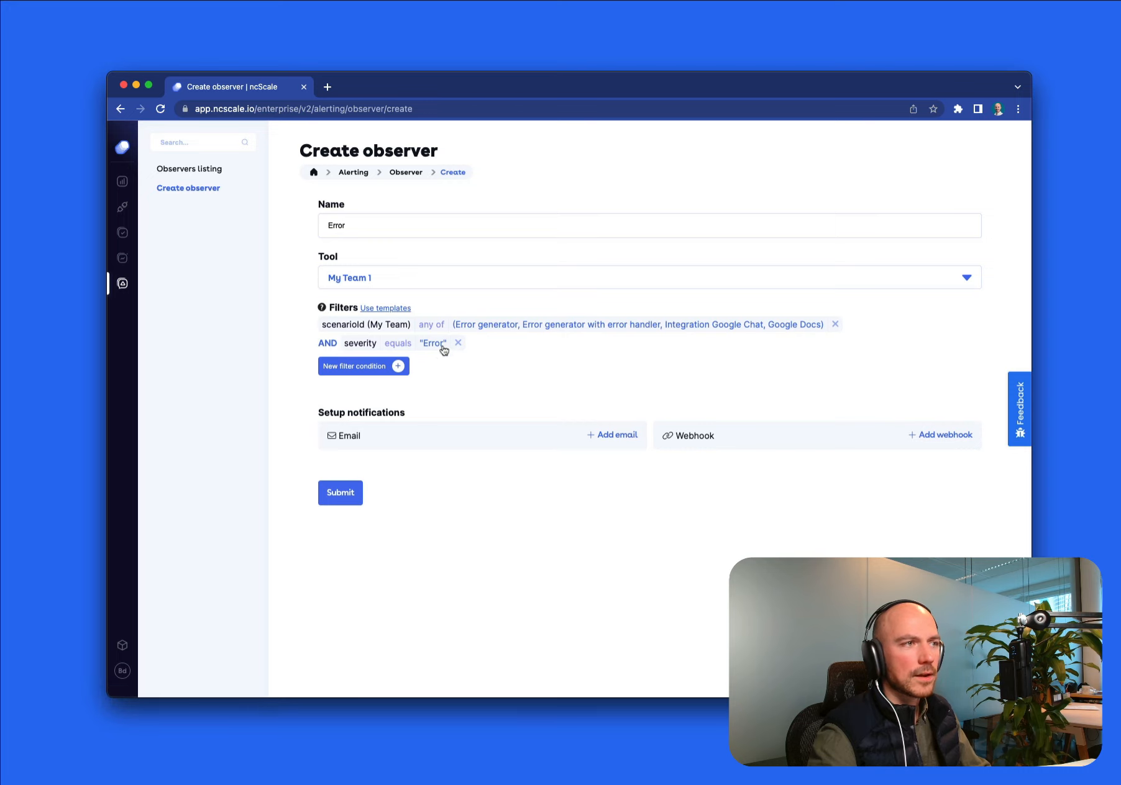
# - Add one blank email recipient and one blank webhook entry to the observer's notifications
pyautogui.click(608, 437)
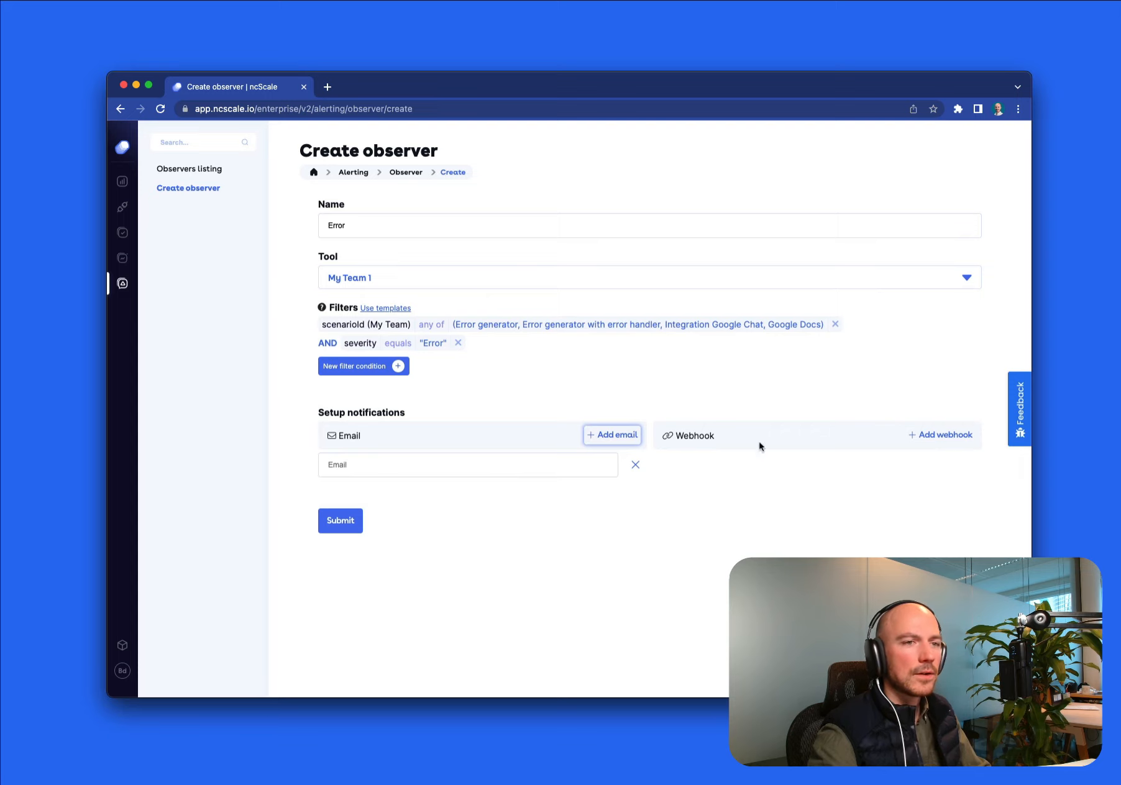
pyautogui.click(943, 434)
pyautogui.click(688, 464)
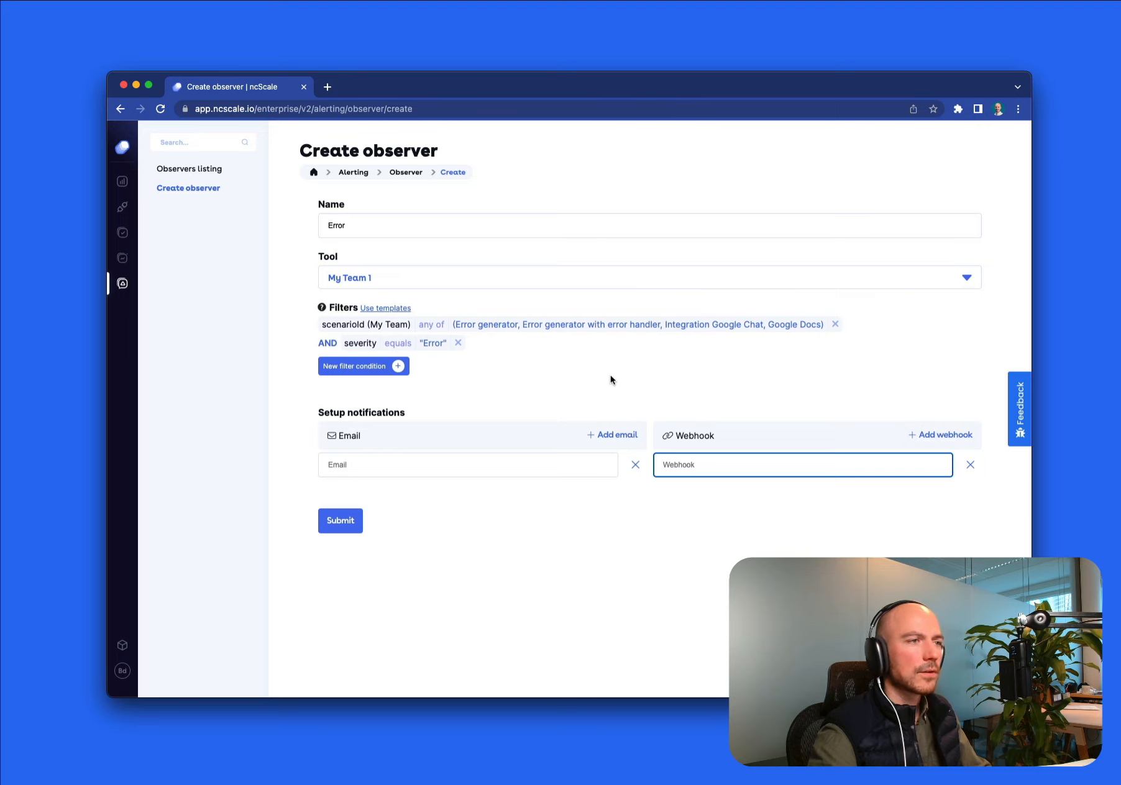
pyautogui.click(383, 595)
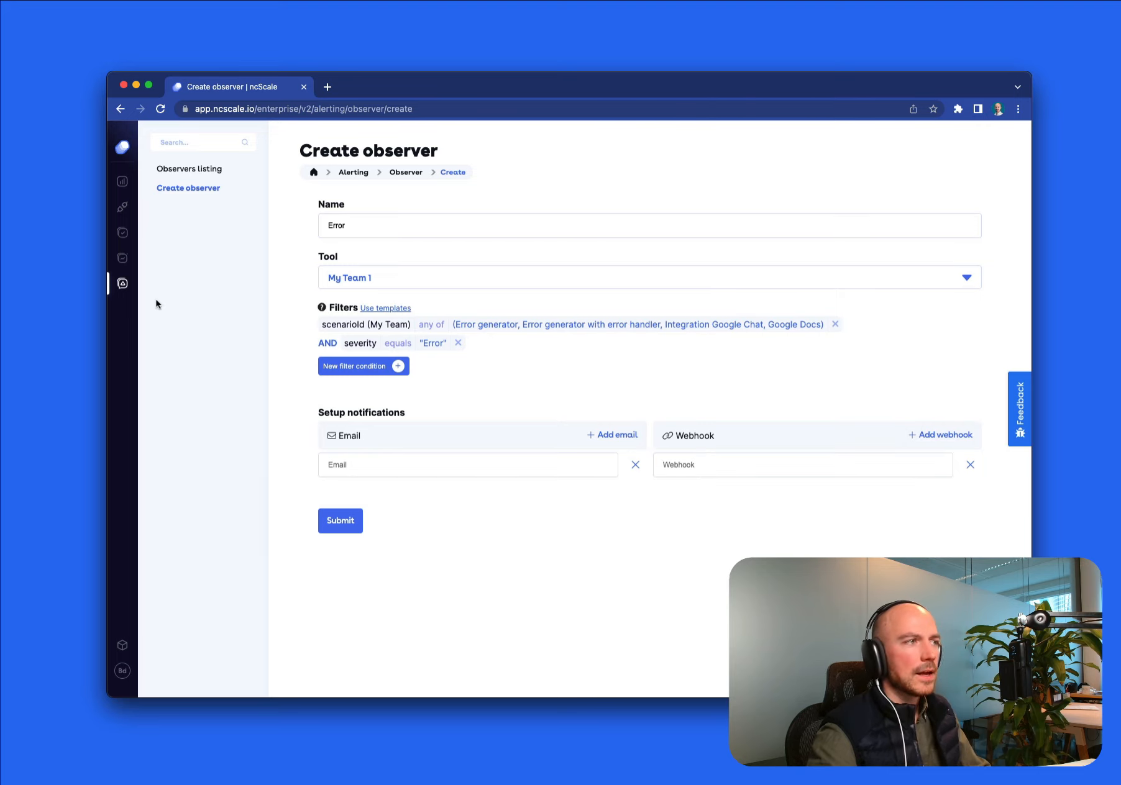
# - Open the logs with a blank new filter condition and look through the log entries
pyautogui.click(126, 260)
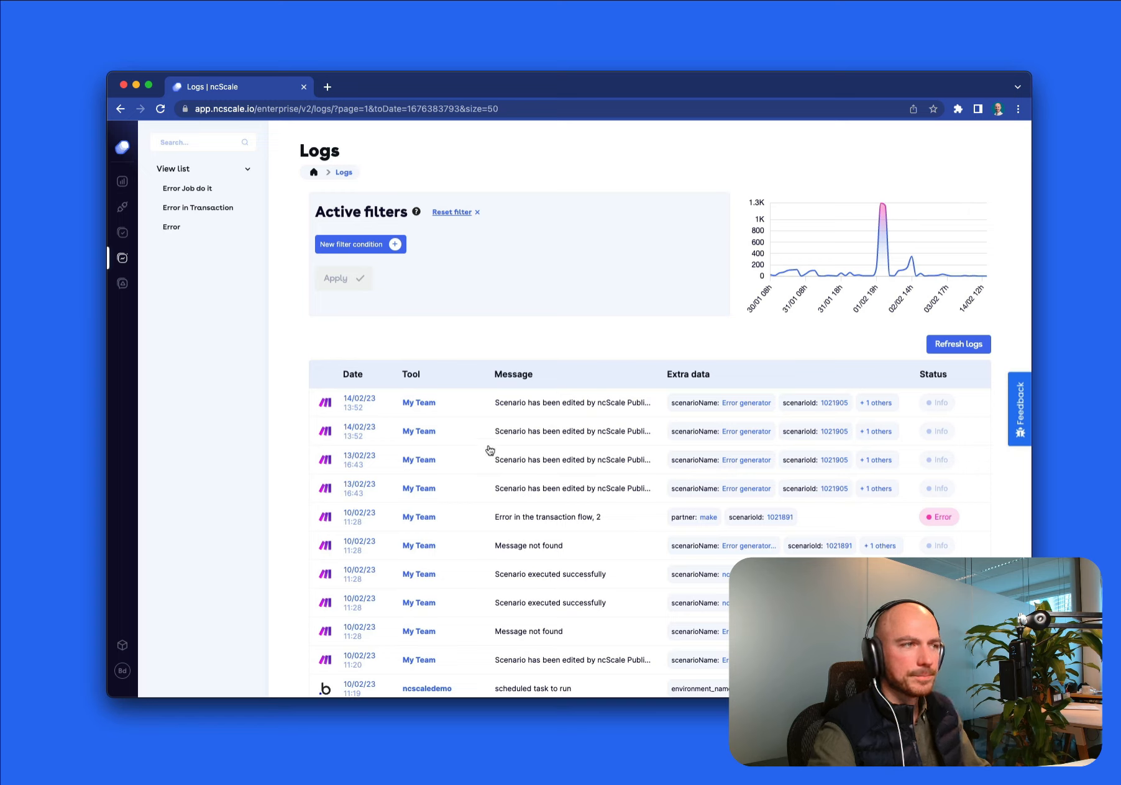
pyautogui.click(391, 245)
pyautogui.click(391, 250)
pyautogui.click(512, 327)
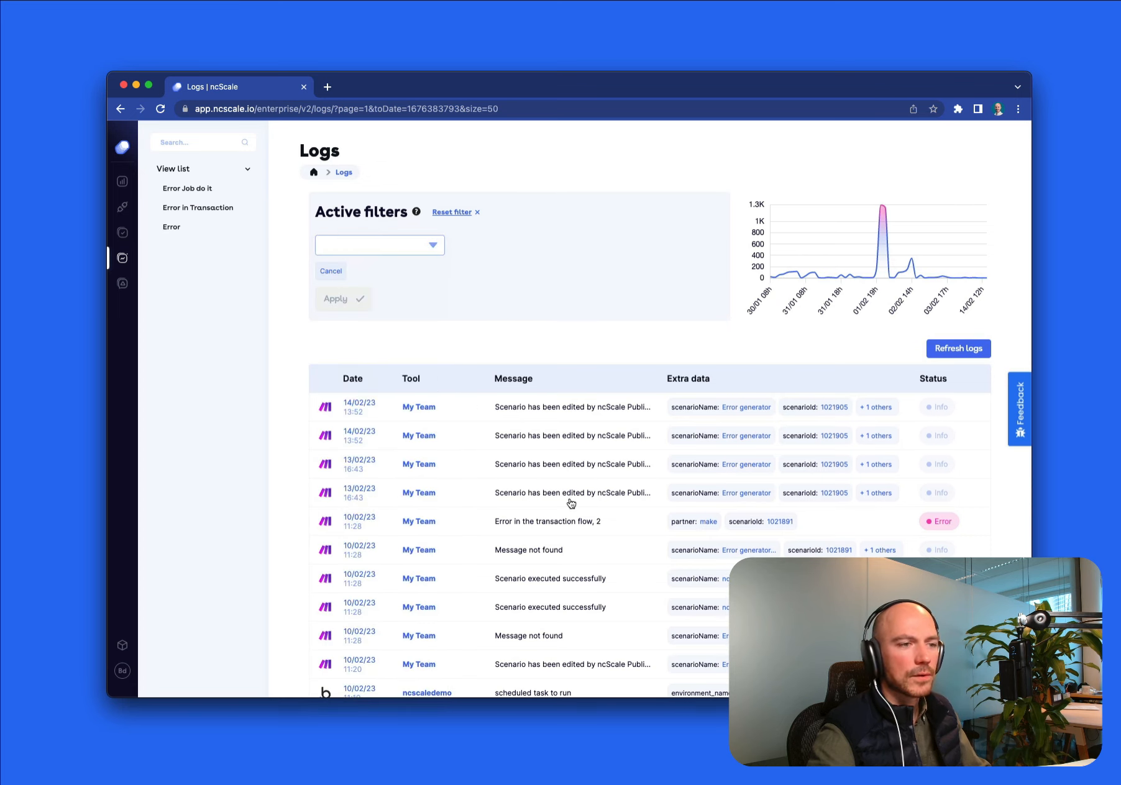
pyautogui.scroll(-3, 571, 503)
pyautogui.scroll(3, 570, 503)
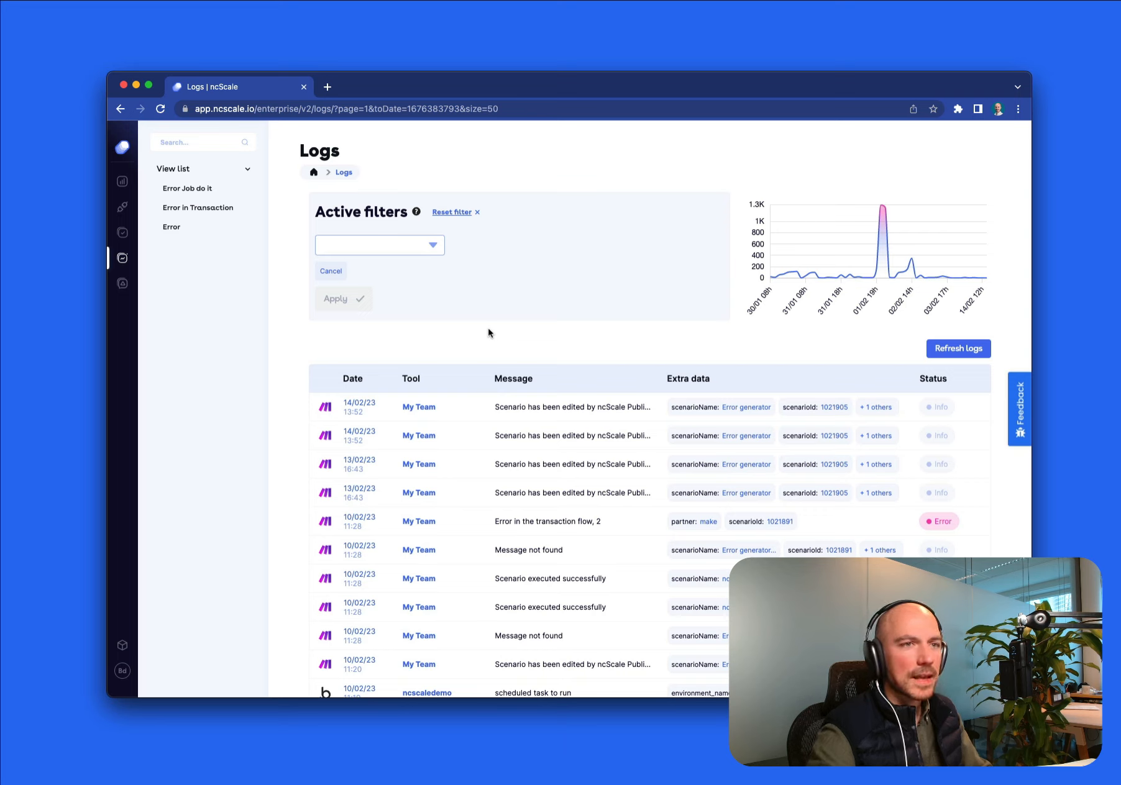
# - Start a new alerting observer for the ncscaledemo tool and open its observer templates
pyautogui.click(116, 287)
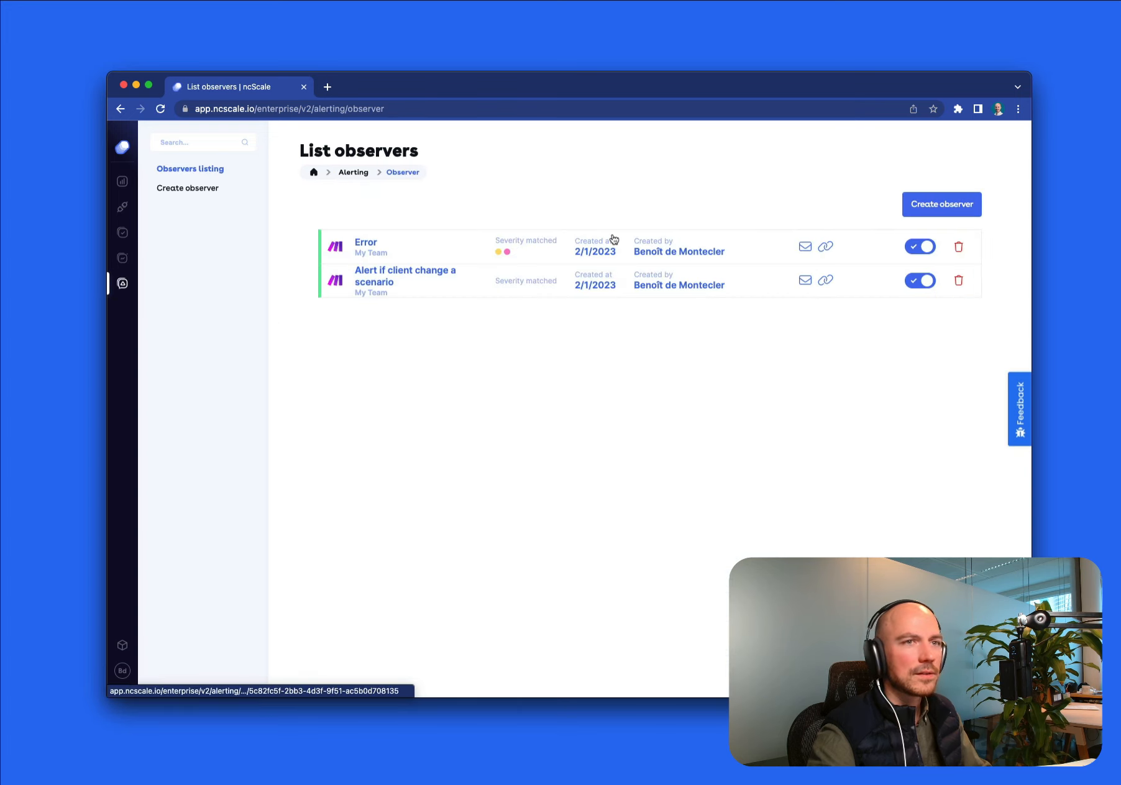
pyautogui.click(946, 213)
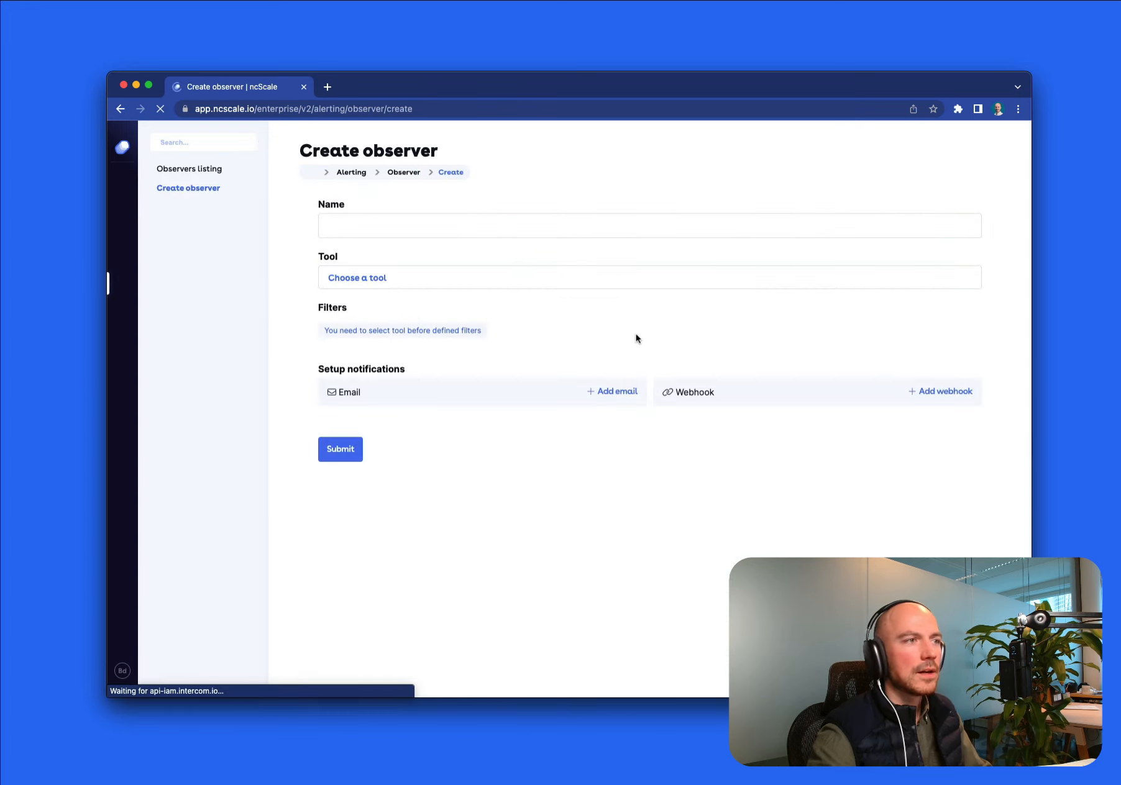
pyautogui.click(390, 283)
pyautogui.click(380, 377)
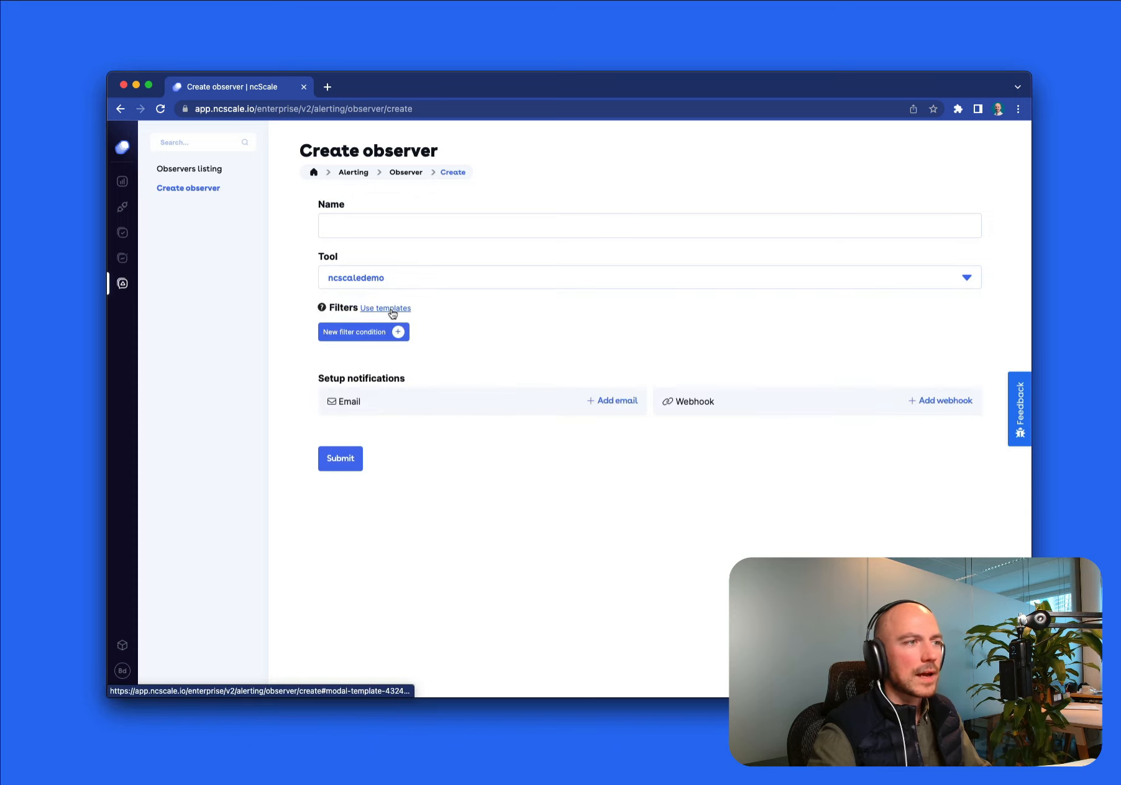
pyautogui.click(388, 309)
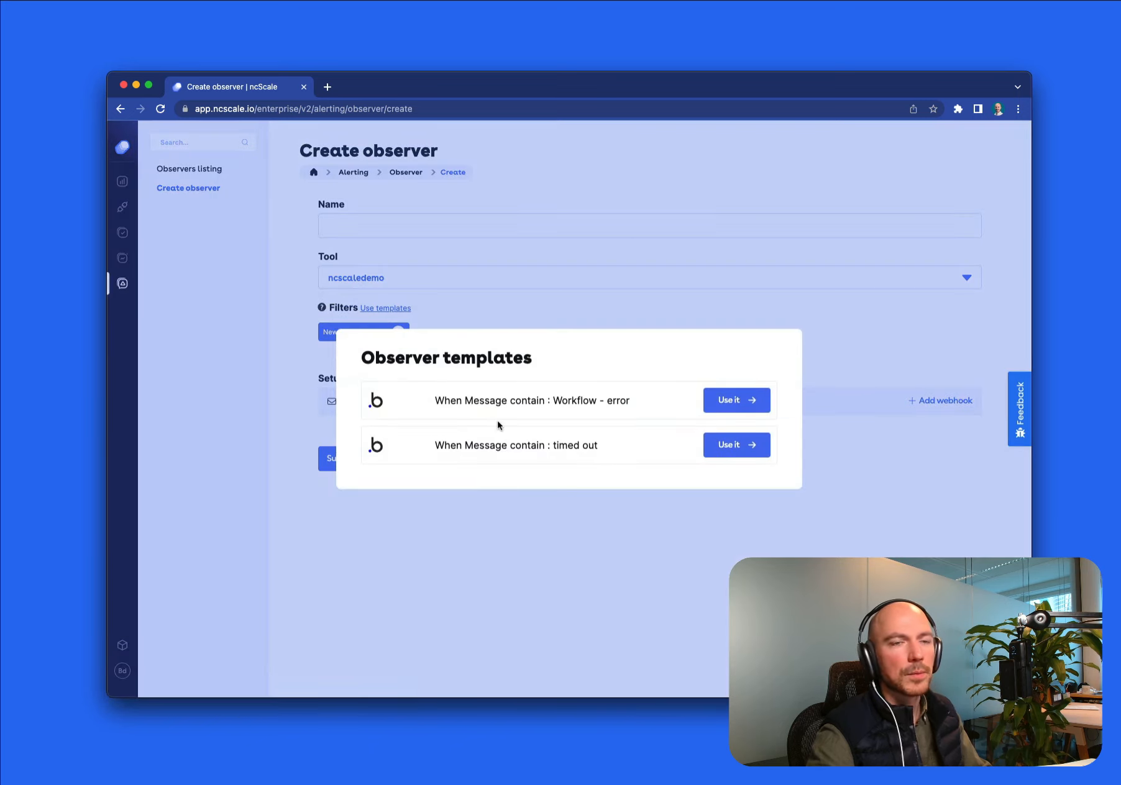